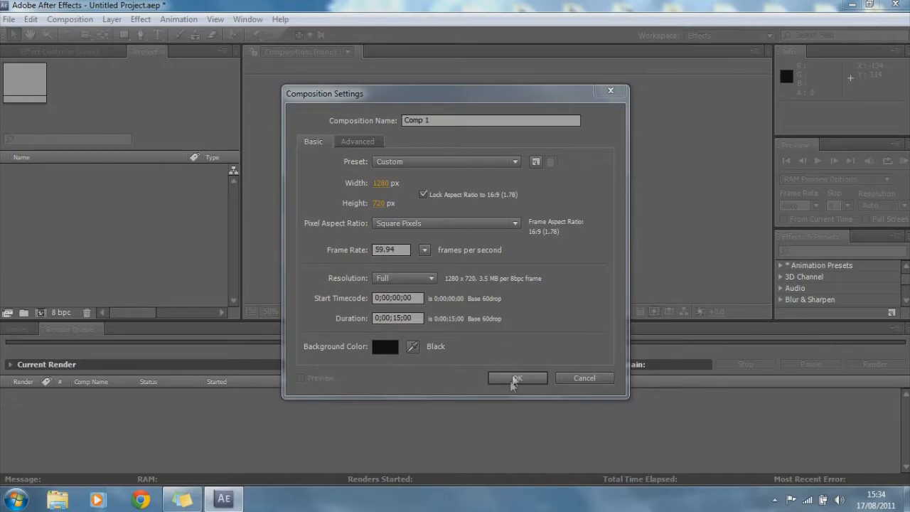
Create a 1280 × 720 px composition with square pixels, 59.94 frames per second and a duration of 0;00;15;00.
{"action": "left_click", "coordinate": [515, 381]}
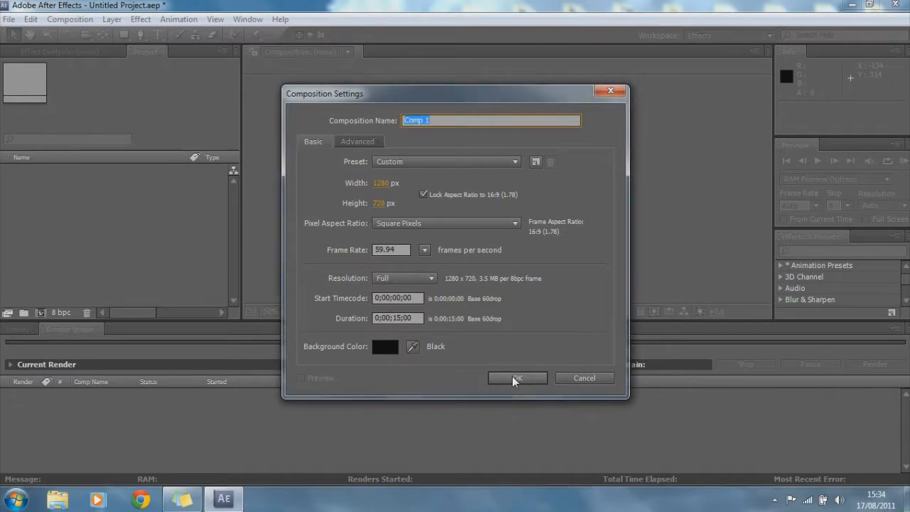
{"action": "left_click", "coordinate": [515, 379]}
{"action": "right_click", "coordinate": [129, 228]}
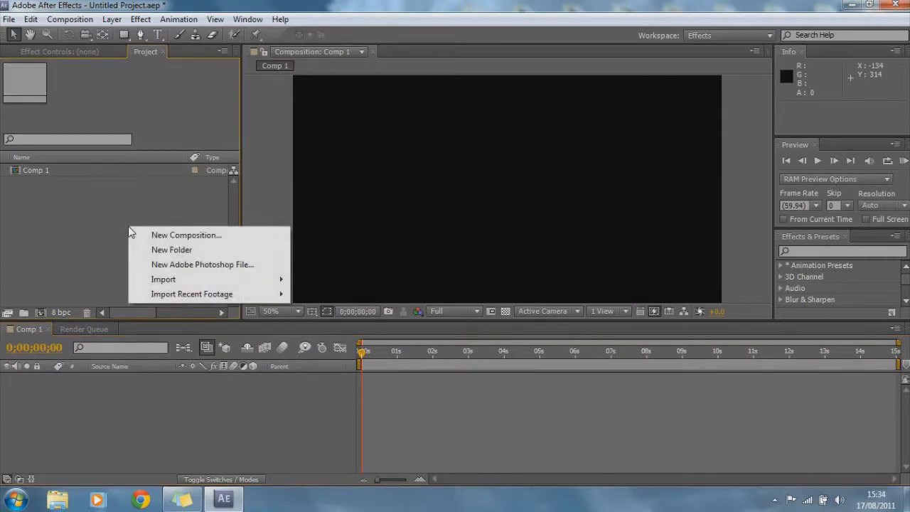
{"action": "mouse_move", "coordinate": [183, 280]}
{"action": "left_click", "coordinate": [320, 282]}
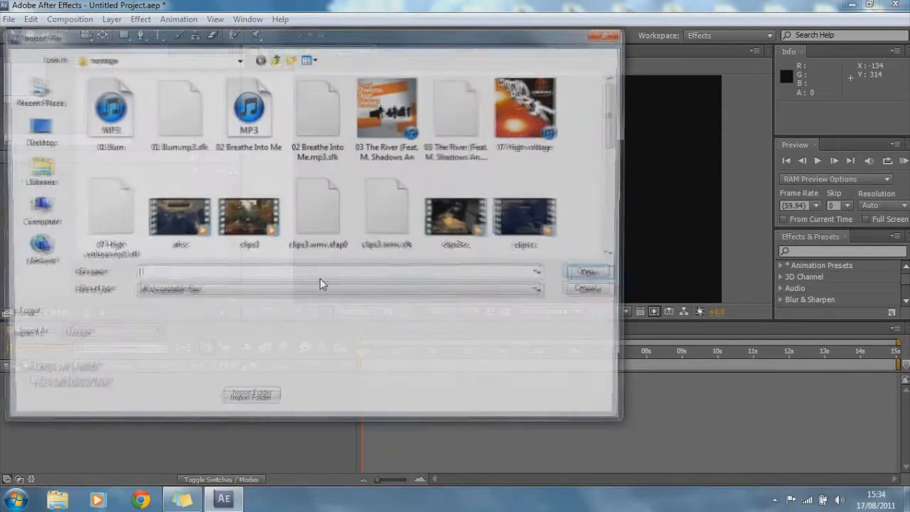
{"action": "left_click", "coordinate": [595, 293]}
{"action": "right_click", "coordinate": [125, 293]}
{"action": "mouse_move", "coordinate": [194, 350]}
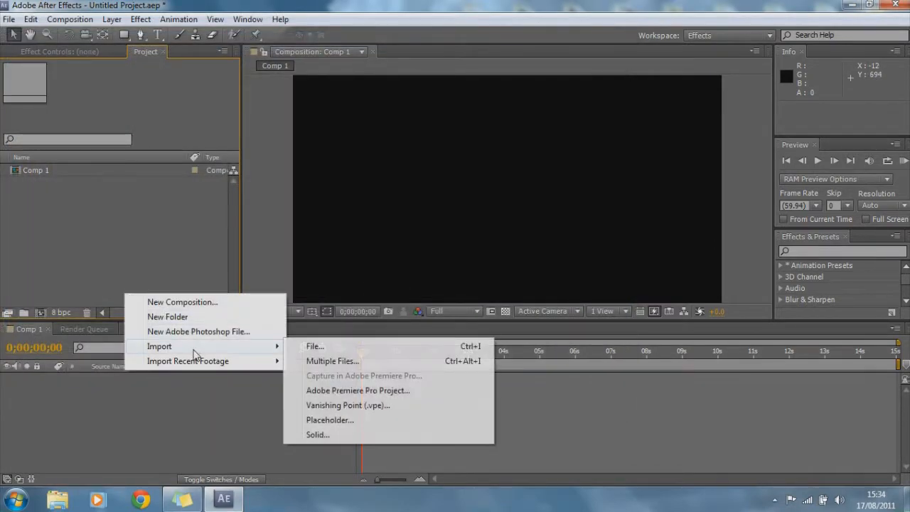
{"action": "left_click", "coordinate": [9, 20]}
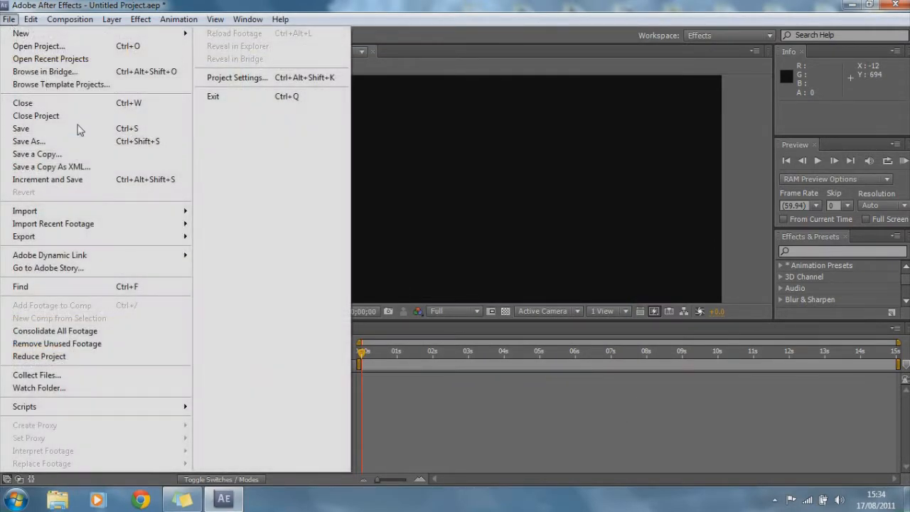
{"action": "mouse_move", "coordinate": [99, 211]}
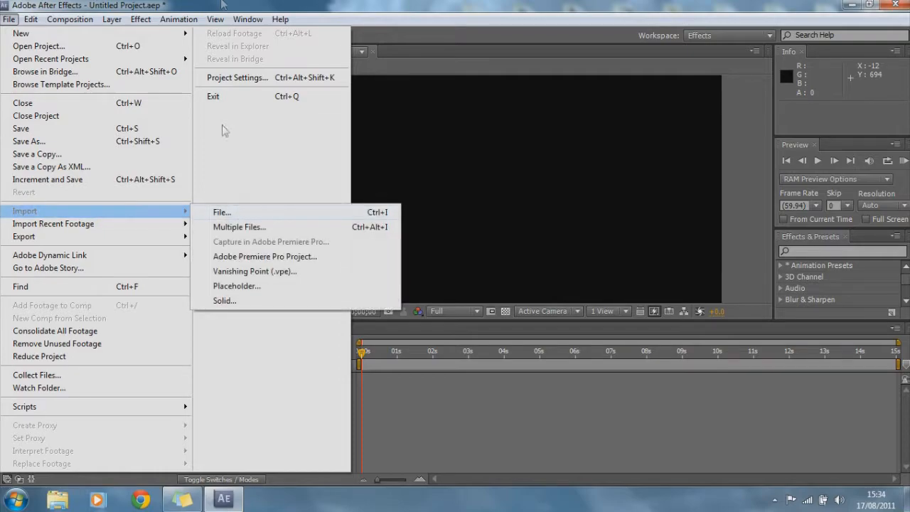
{"action": "left_click", "coordinate": [222, 5]}
Import the footage file 2011_7_10_21_52_26.MP4 from the cine folder in the Videos library.
{"action": "right_click", "coordinate": [109, 246]}
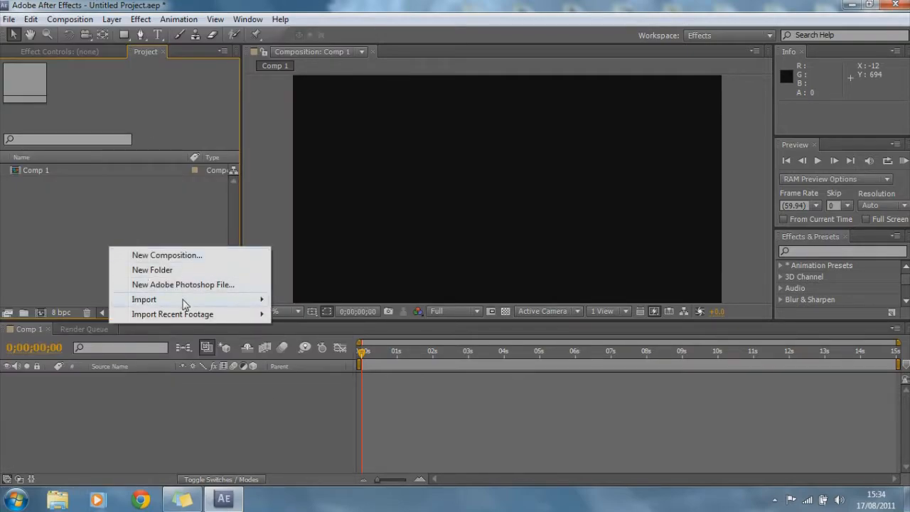
{"action": "mouse_move", "coordinate": [183, 300]}
{"action": "left_click", "coordinate": [317, 305]}
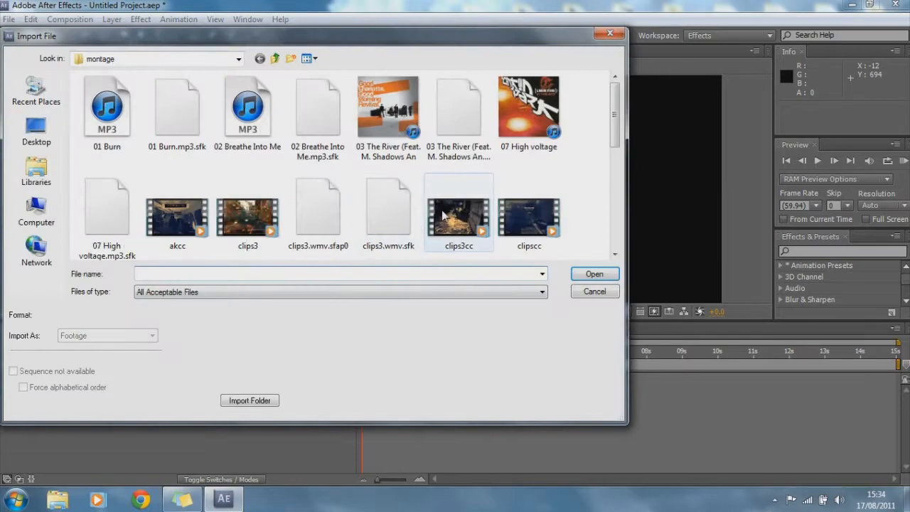
{"action": "left_click", "coordinate": [57, 131]}
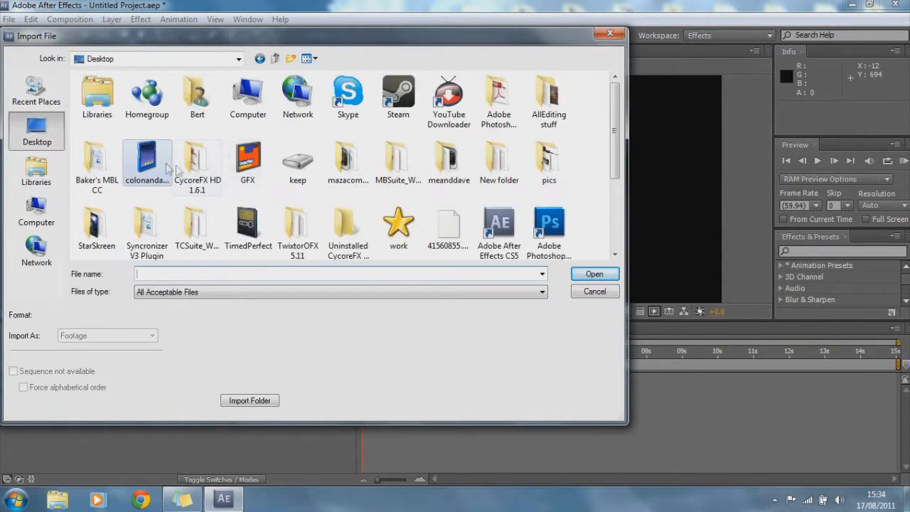
{"action": "left_click", "coordinate": [52, 177]}
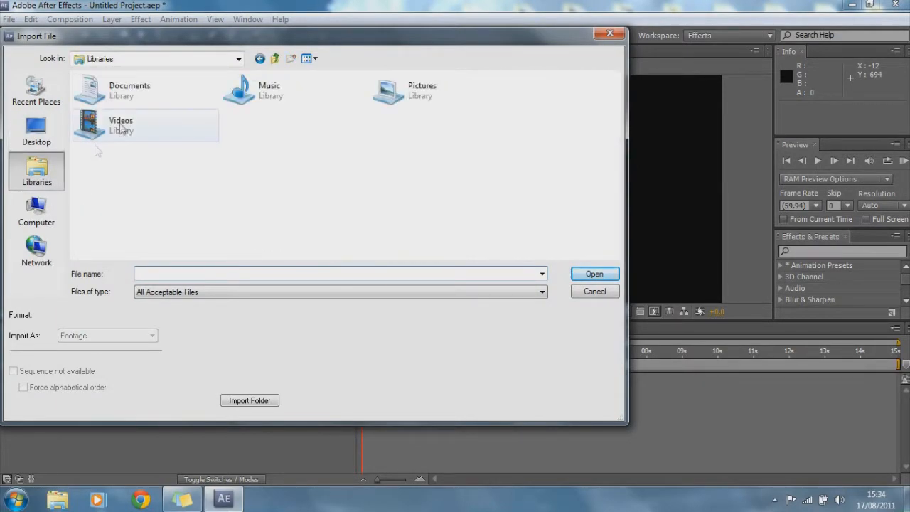
{"action": "double_click", "coordinate": [125, 121]}
{"action": "double_click", "coordinate": [122, 118]}
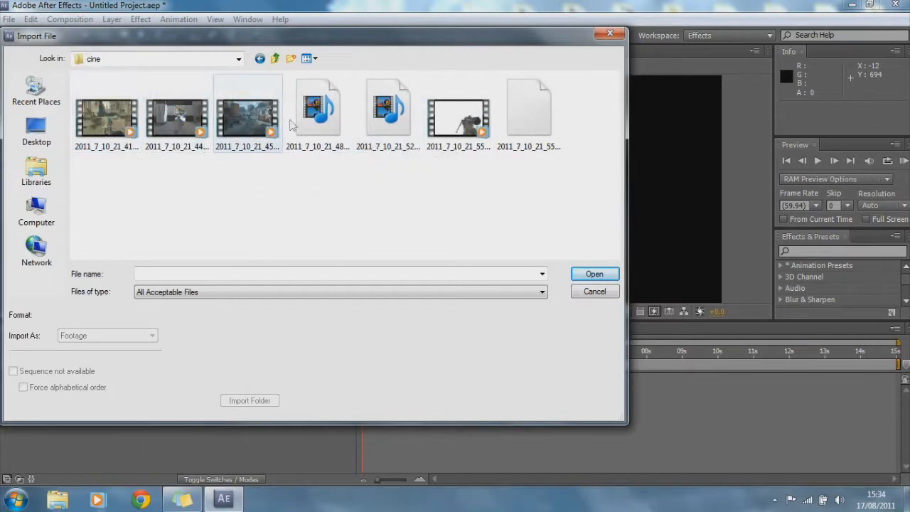
{"action": "left_click", "coordinate": [114, 121]}
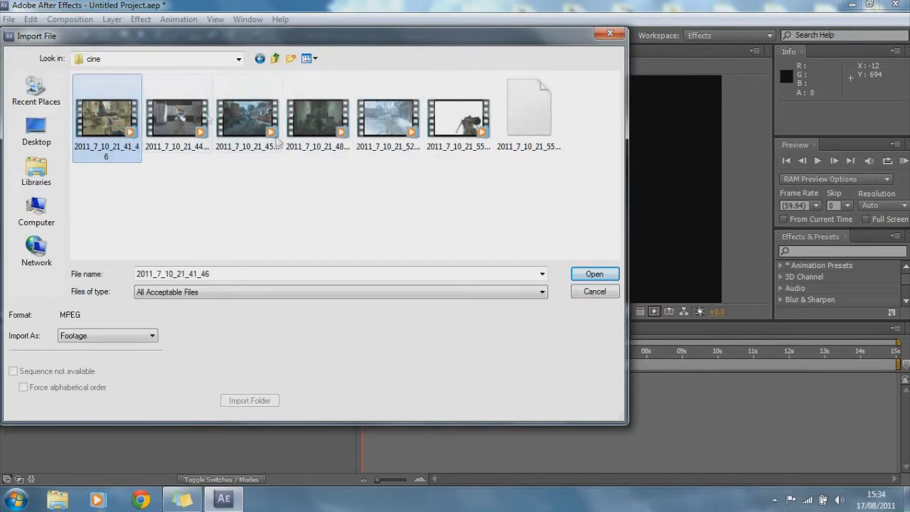
{"action": "left_click", "coordinate": [387, 139]}
{"action": "left_click", "coordinate": [593, 274]}
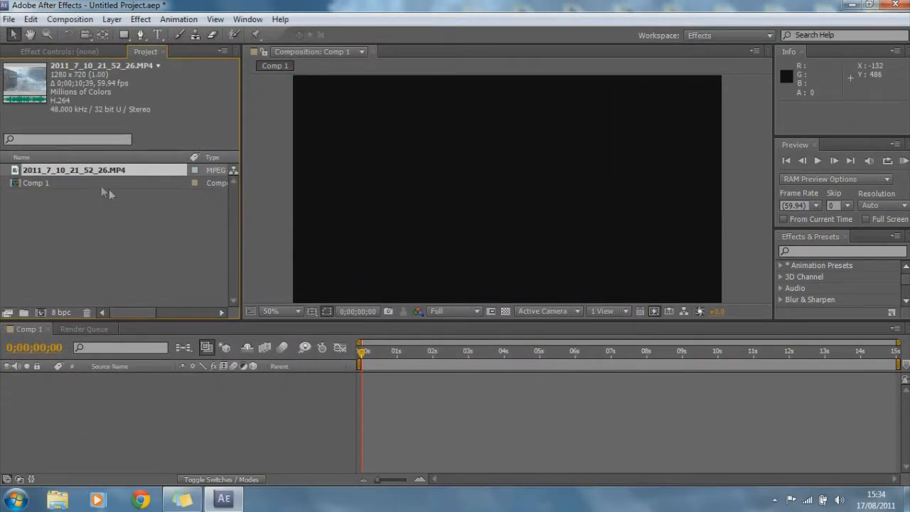
{"action": "left_click_drag", "start_coordinate": [64, 179], "coordinate": [507, 185]}
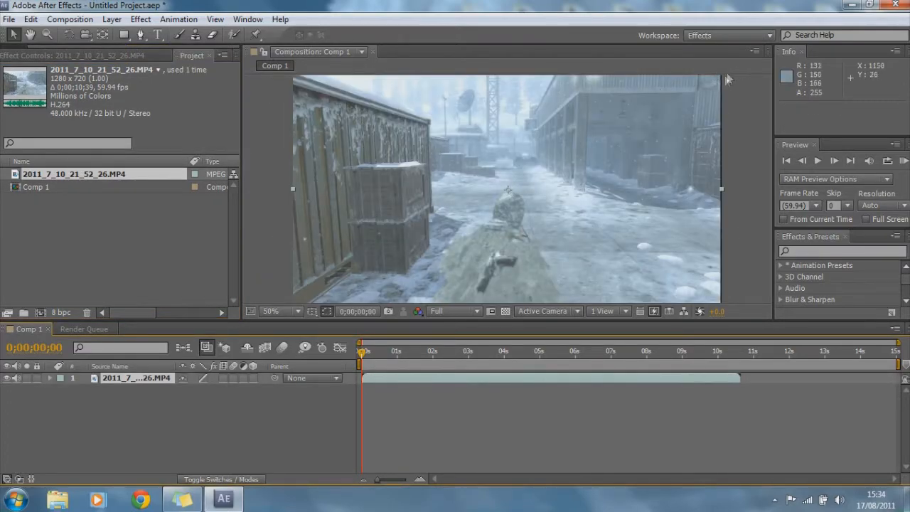
{"action": "left_click_drag", "start_coordinate": [706, 128], "coordinate": [709, 138]}
{"action": "key", "text": "Delete"}
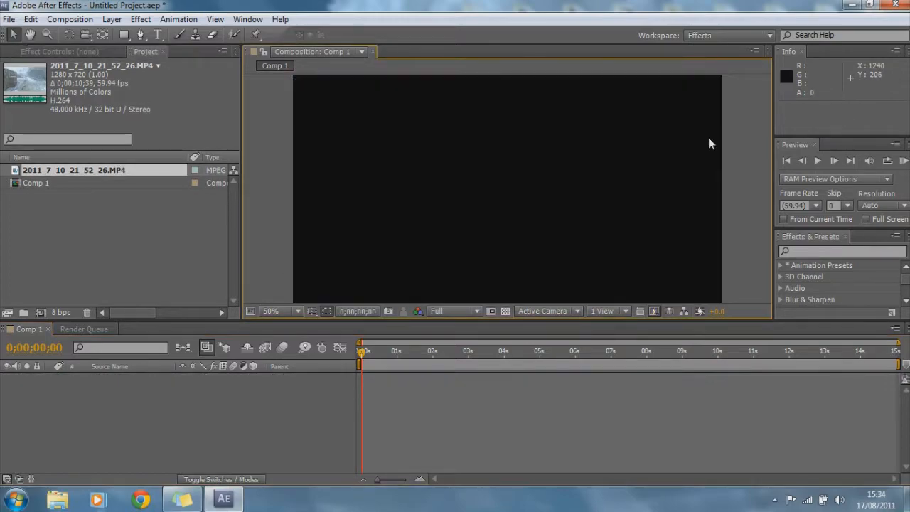
Place the imported MP4 clip in the centre of Comp 1 and set the view magnification to Fit up to 100%.
{"action": "left_click_drag", "start_coordinate": [119, 171], "coordinate": [510, 182]}
{"action": "left_click", "coordinate": [299, 312]}
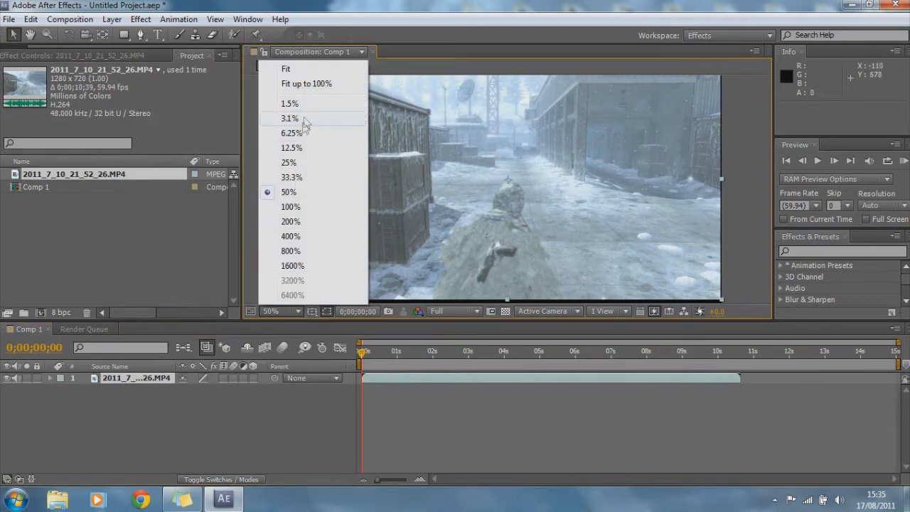
{"action": "left_click", "coordinate": [317, 85]}
Replace the shifted clip layer with a fresh centred copy of the MP4 and scale it to about 102% by 101%.
{"action": "left_click_drag", "start_coordinate": [416, 134], "coordinate": [416, 142]}
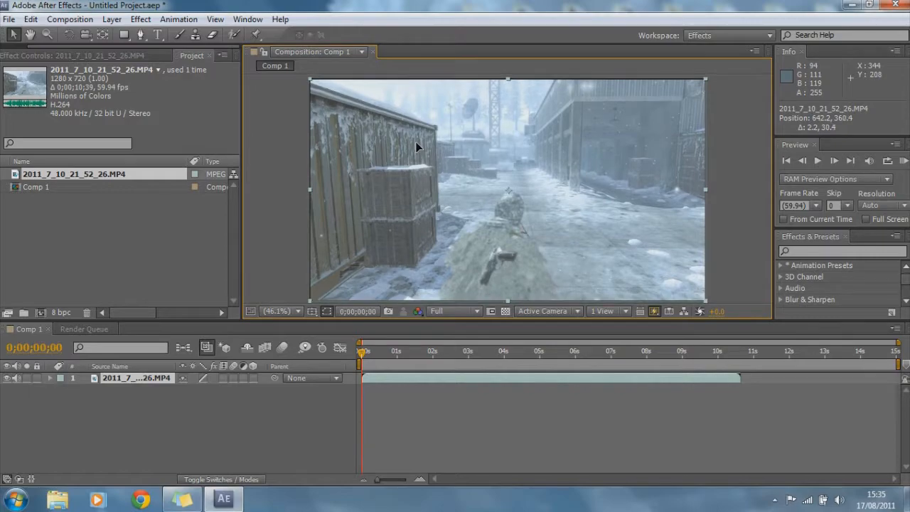
{"action": "key", "text": "Delete"}
{"action": "left_click_drag", "start_coordinate": [73, 177], "coordinate": [510, 195]}
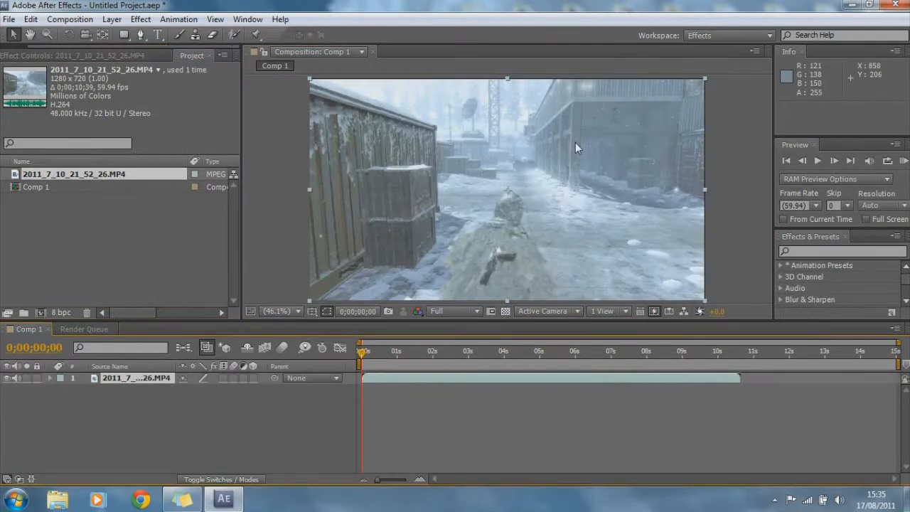
{"action": "left_click_drag", "start_coordinate": [704, 78], "coordinate": [708, 76]}
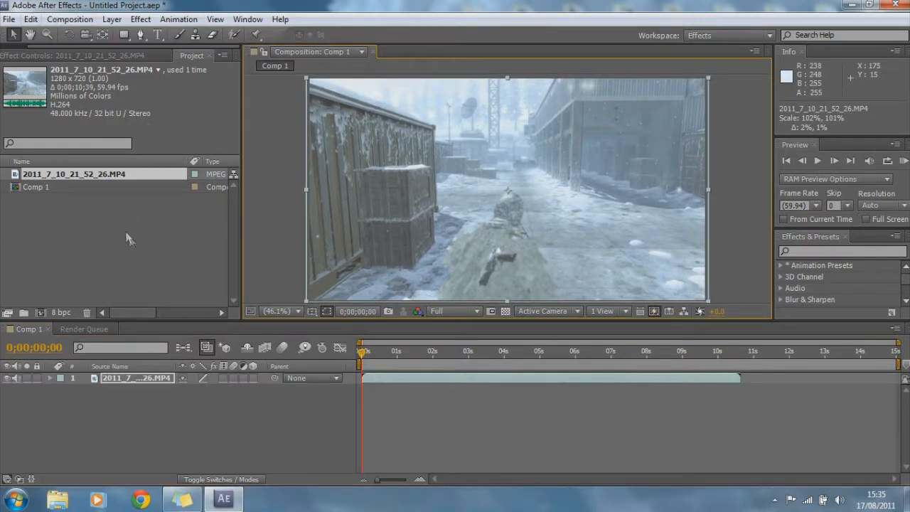
Add a null object layer to Comp 1 above the MP4 clip.
{"action": "left_click", "coordinate": [198, 247]}
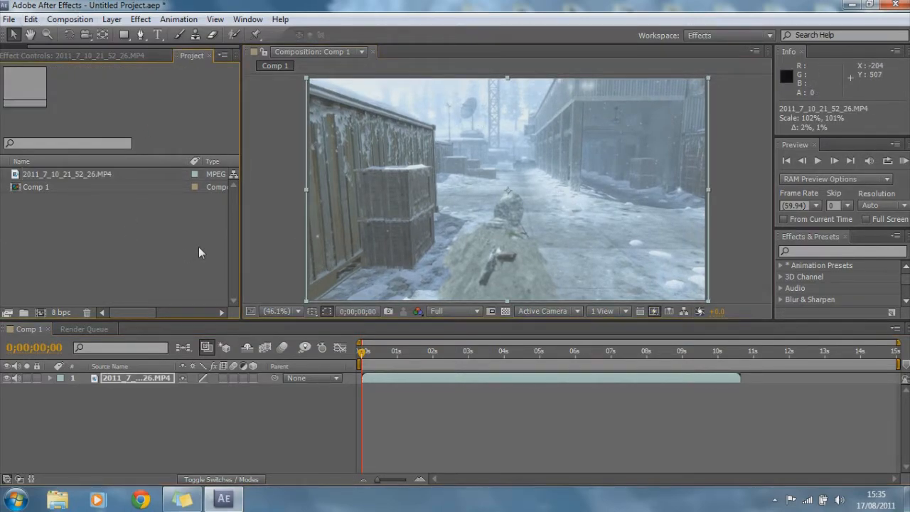
{"action": "right_click", "coordinate": [193, 424]}
{"action": "right_click", "coordinate": [171, 412]}
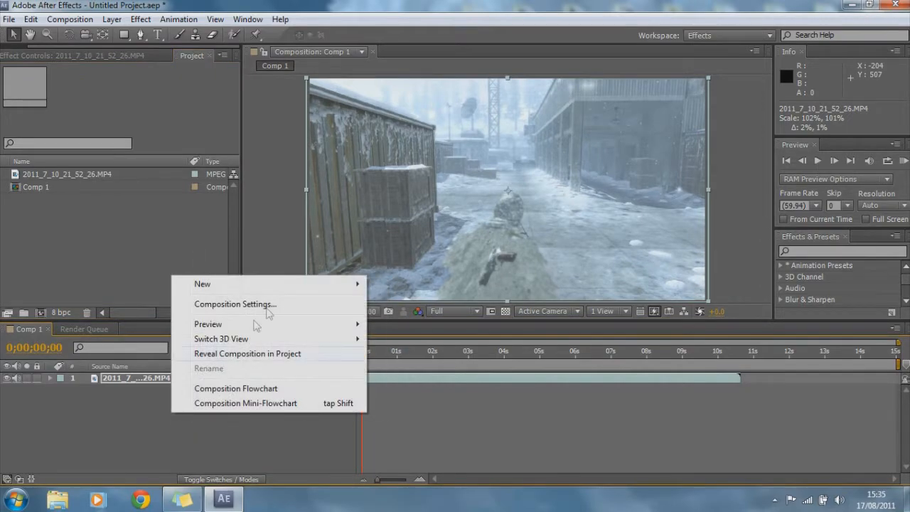
{"action": "mouse_move", "coordinate": [316, 285]}
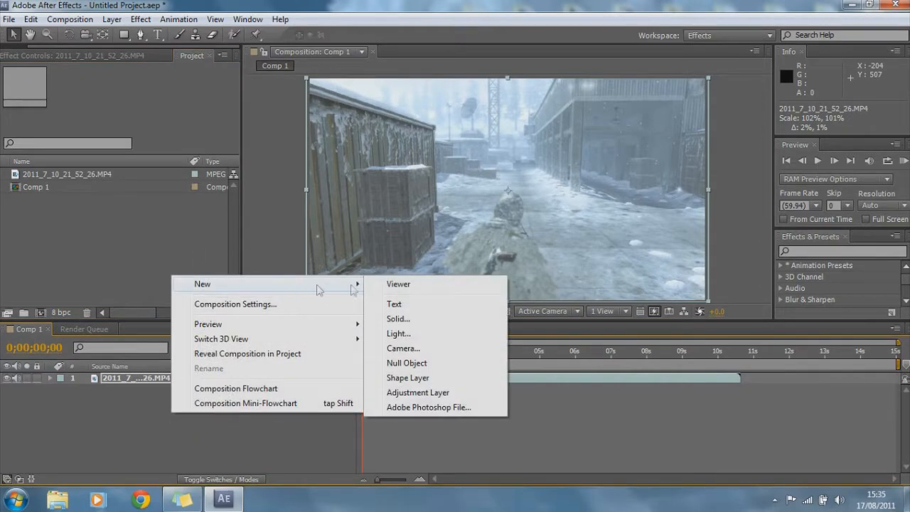
{"action": "left_click", "coordinate": [418, 364]}
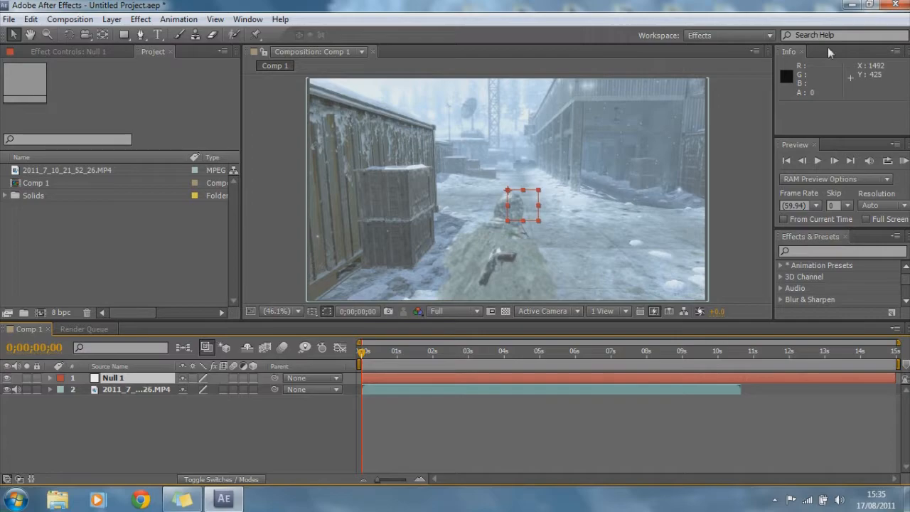
Switch to the Motion Tracking workspace and start a Track Motion tracker on the MP4 clip layer.
{"action": "left_click", "coordinate": [768, 39]}
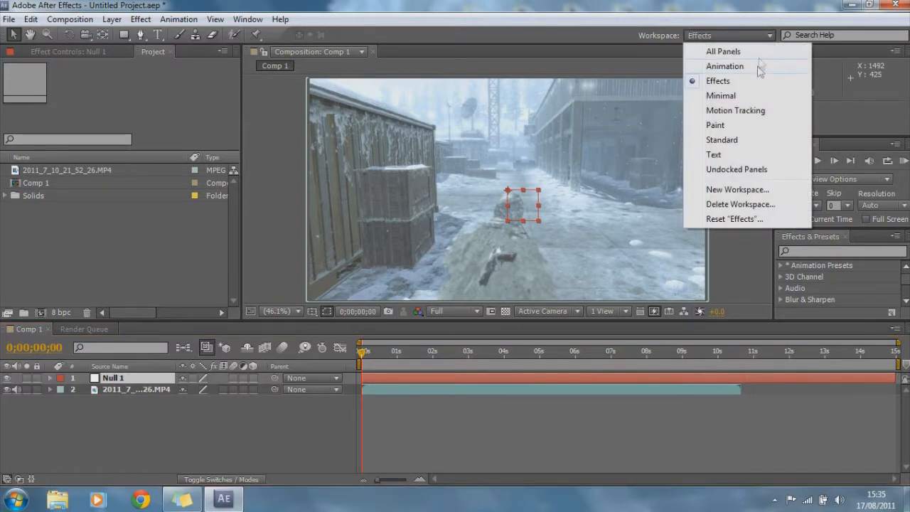
{"action": "left_click", "coordinate": [736, 110]}
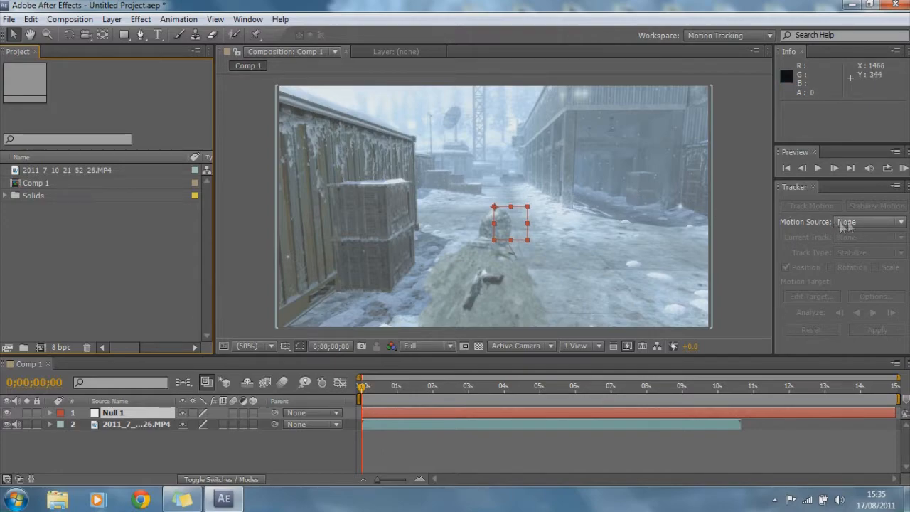
{"action": "left_click", "coordinate": [901, 225]}
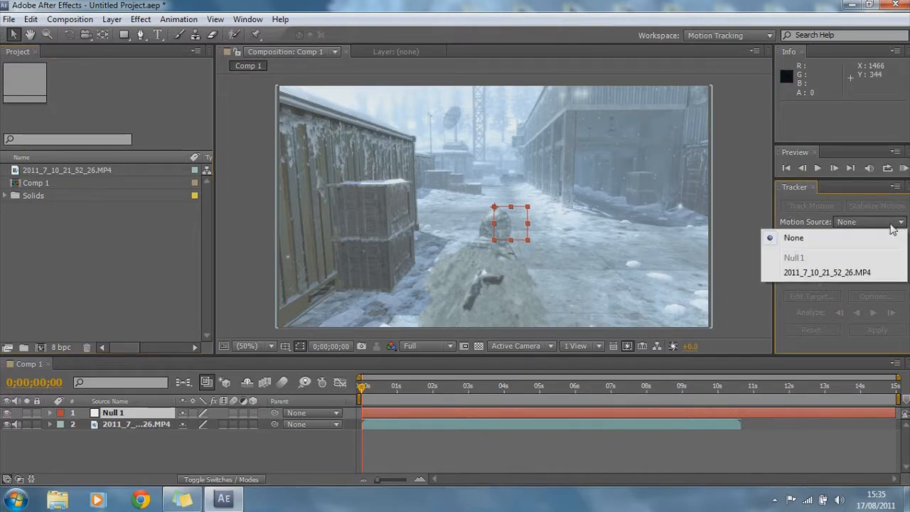
{"action": "left_click", "coordinate": [886, 222]}
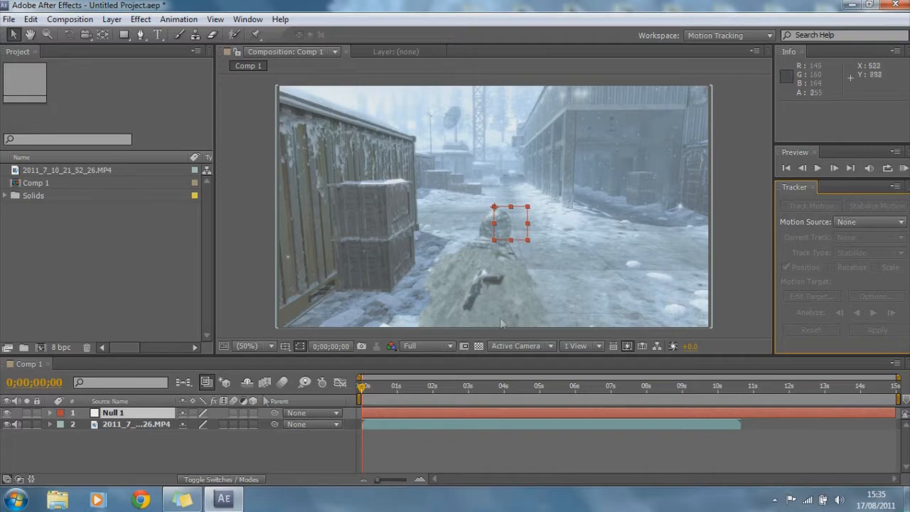
{"action": "left_click", "coordinate": [148, 426]}
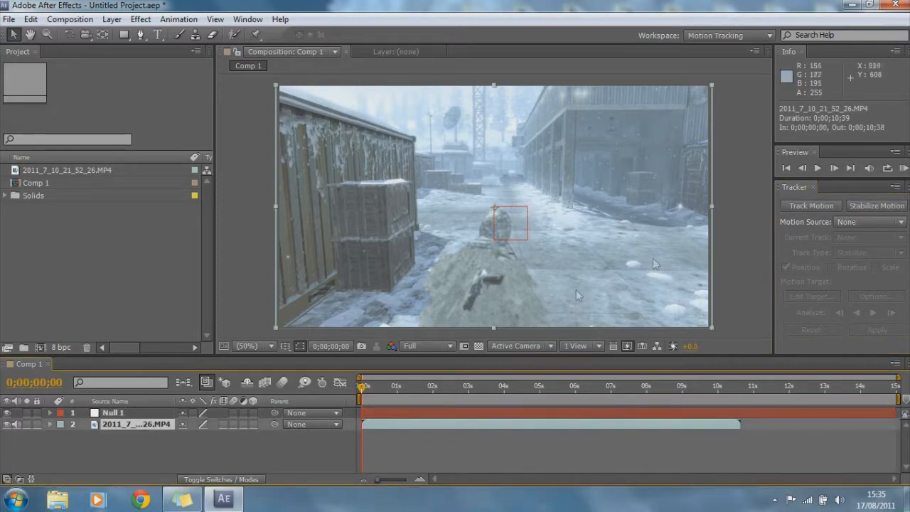
{"action": "left_click", "coordinate": [806, 205]}
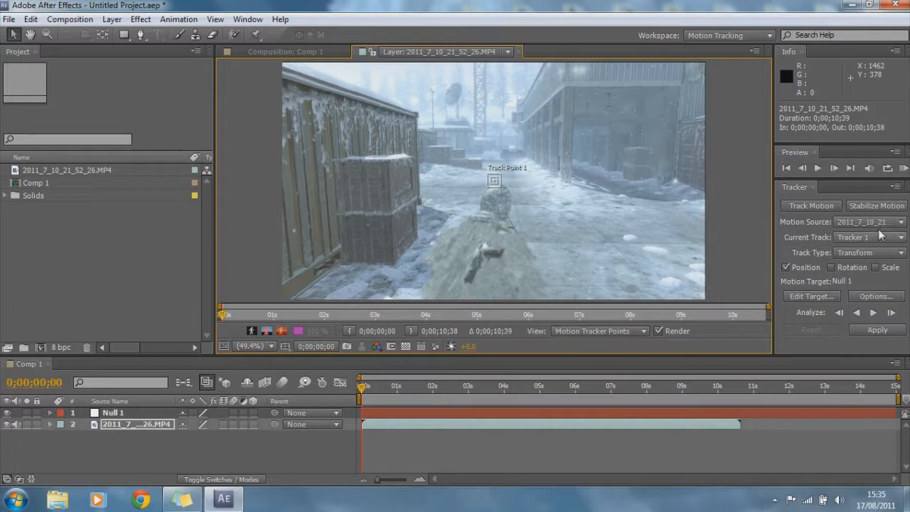
Set the tracker's motion target to the Null 1 layer.
{"action": "left_click", "coordinate": [825, 297]}
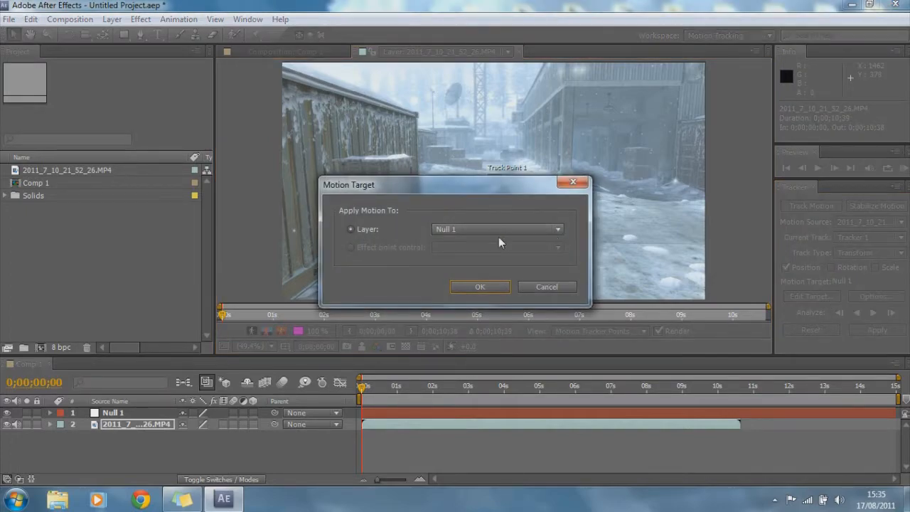
{"action": "left_click", "coordinate": [559, 229]}
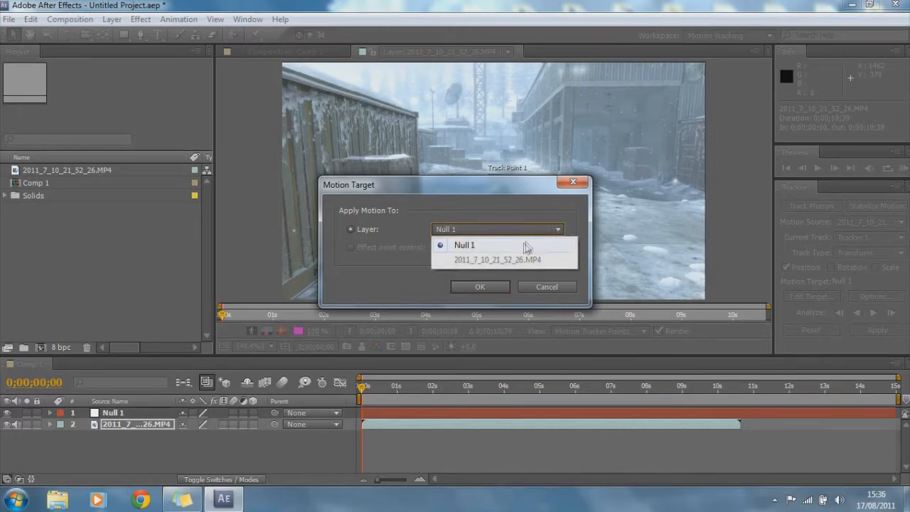
{"action": "left_click", "coordinate": [524, 245]}
{"action": "left_click", "coordinate": [481, 287]}
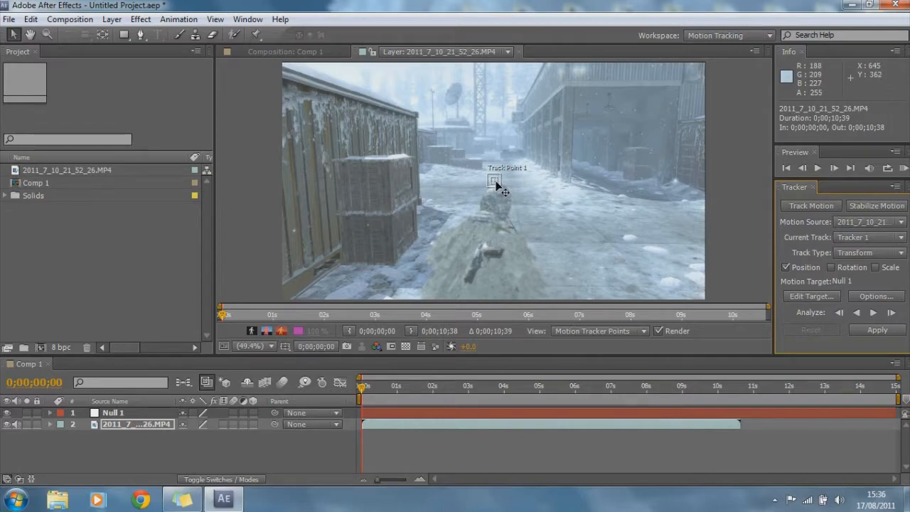
Move Track Point 1 onto the character's head and analyze the motion forward, stopping at about 0;00;05;55.
{"action": "mouse_move", "coordinate": [496, 183]}
{"action": "left_mouse_down"}
{"action": "mouse_move", "coordinate": [556, 180]}
{"action": "mouse_move", "coordinate": [565, 120]}
{"action": "mouse_move", "coordinate": [588, 224]}
{"action": "mouse_move", "coordinate": [474, 135]}
{"action": "mouse_move", "coordinate": [490, 226]}
{"action": "mouse_move", "coordinate": [500, 193]}
{"action": "left_mouse_up"}
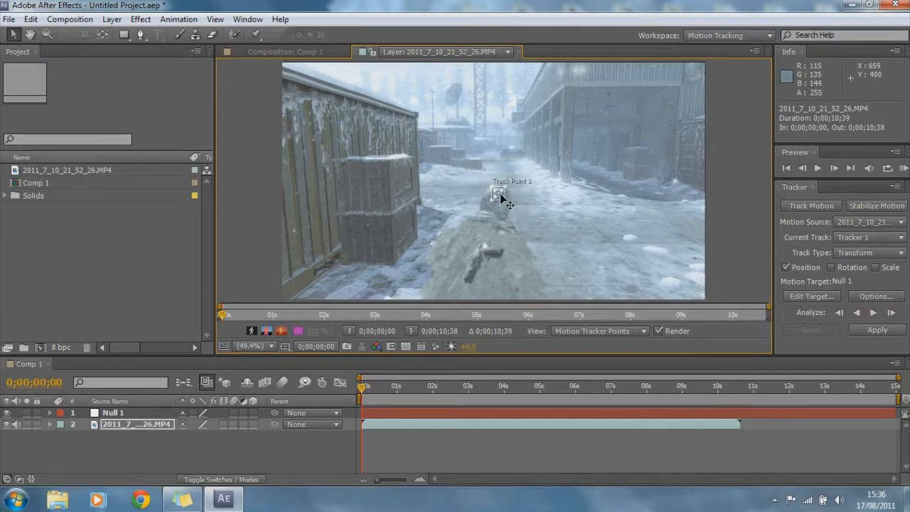
{"action": "left_click", "coordinate": [874, 313]}
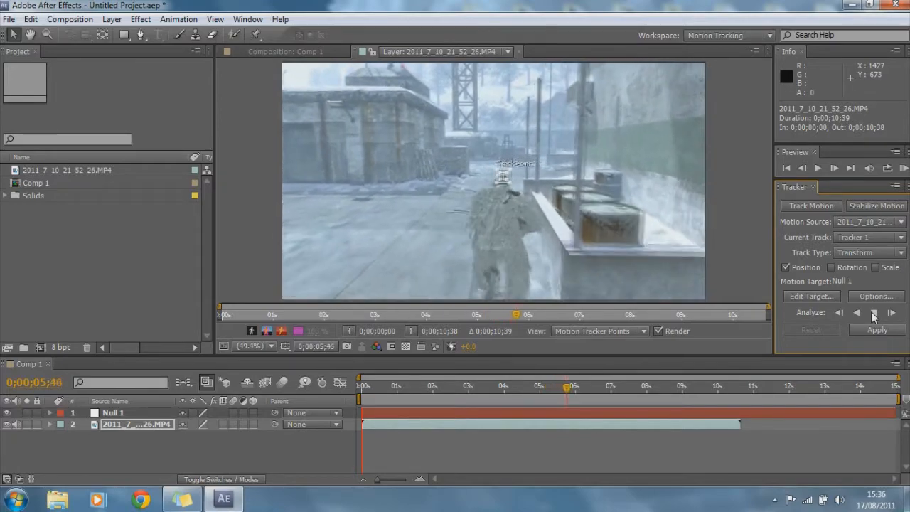
{"action": "left_click", "coordinate": [874, 314]}
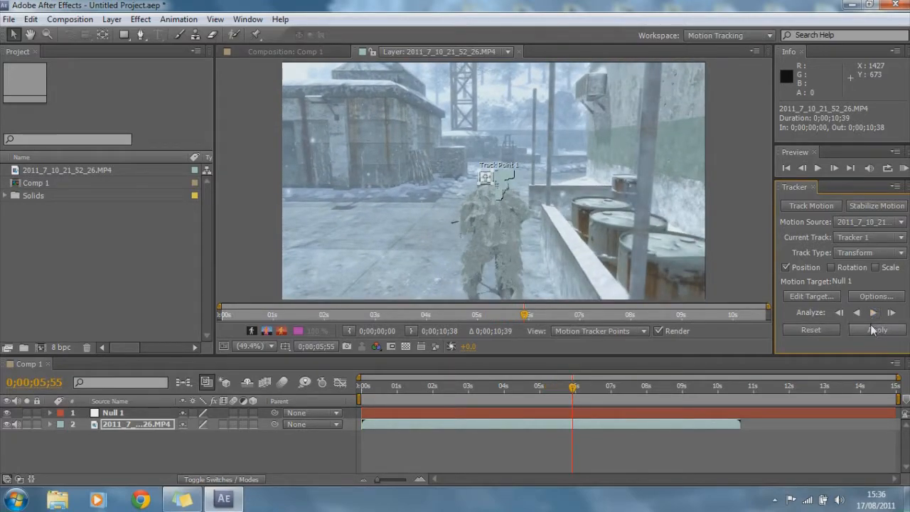
Apply the tracked motion to the null object in the X and Y dimensions.
{"action": "left_click", "coordinate": [873, 330]}
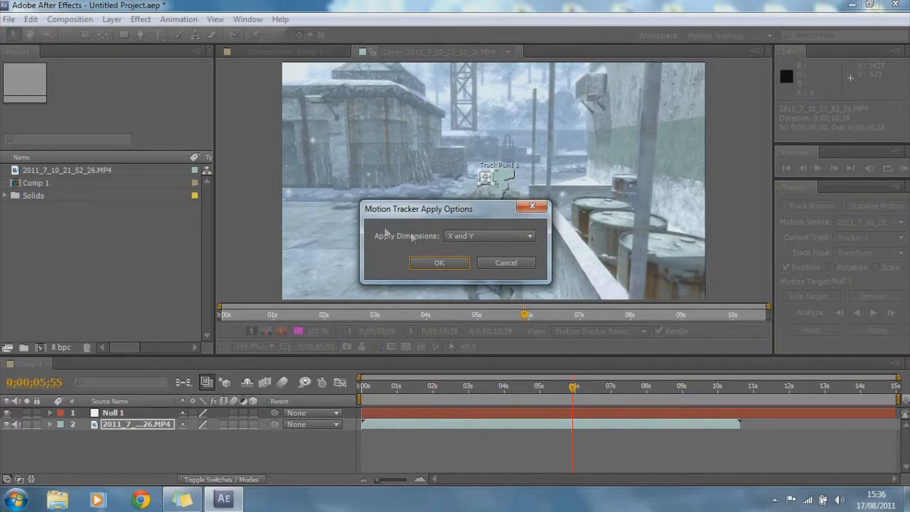
{"action": "left_click", "coordinate": [451, 238]}
{"action": "left_click", "coordinate": [454, 236]}
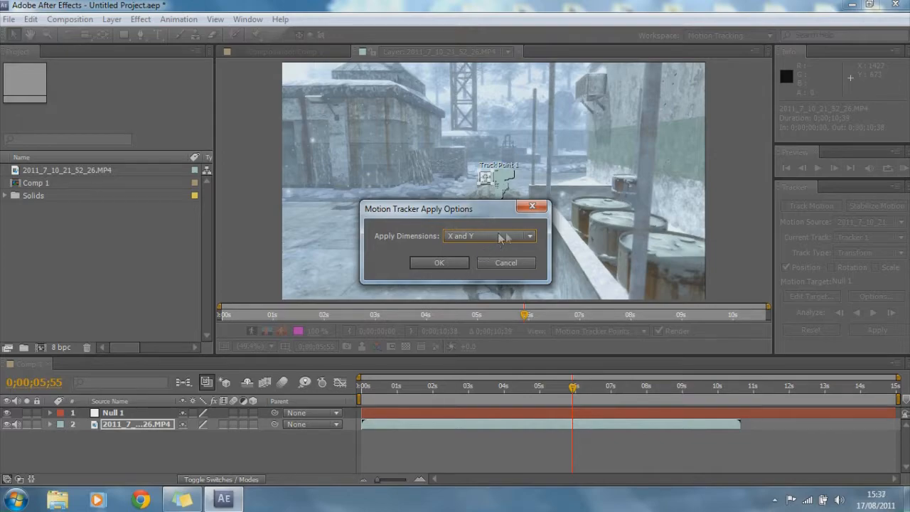
{"action": "left_click", "coordinate": [453, 263]}
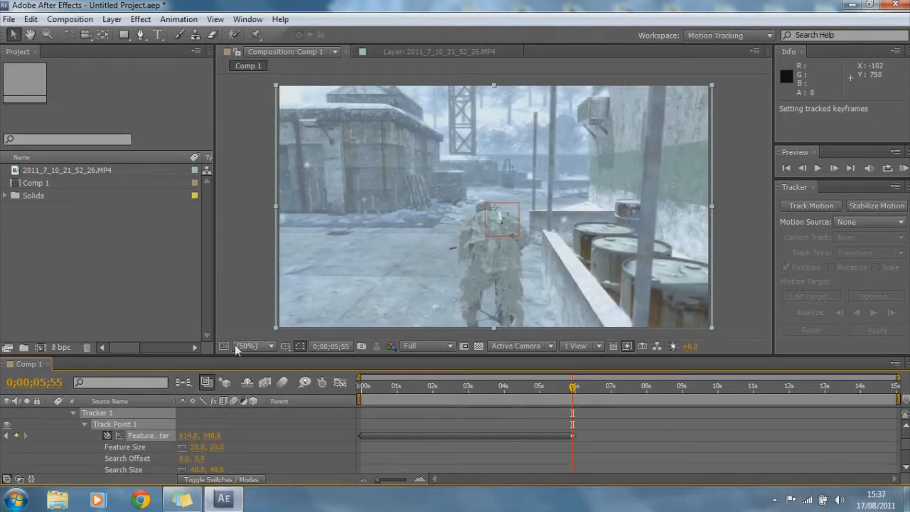
Collapse the MP4 clip layer's properties and move the time indicator back to about 0;00;02;47.
{"action": "scroll", "coordinate": [907, 440], "scroll_direction": "up", "scroll_amount": 3}
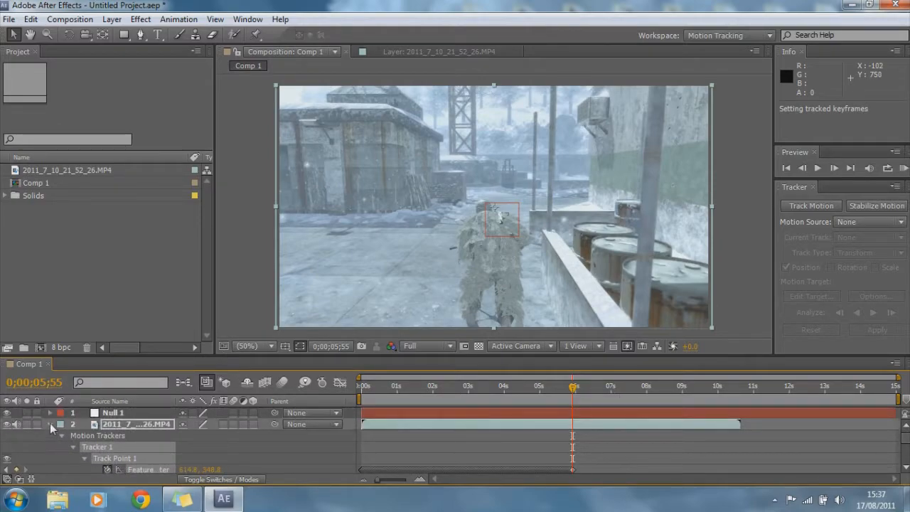
{"action": "left_click", "coordinate": [50, 424]}
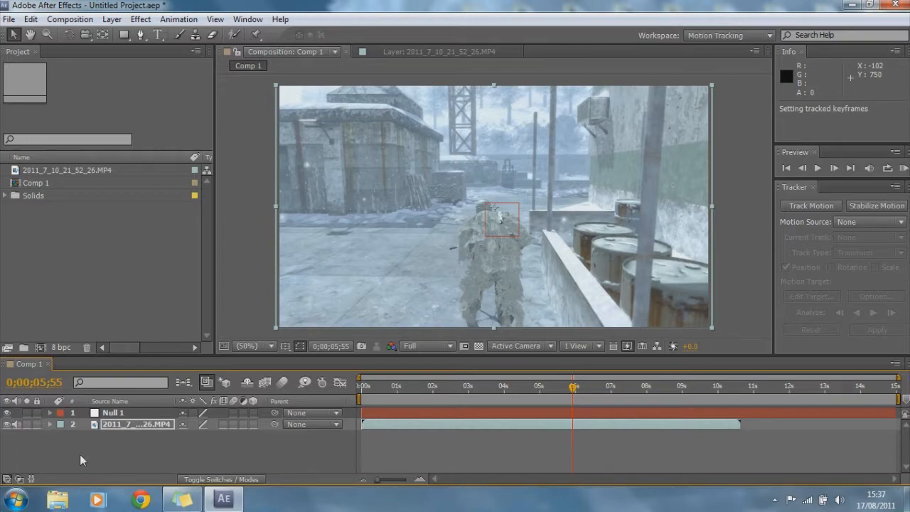
{"action": "left_click_drag", "start_coordinate": [575, 396], "coordinate": [456, 389]}
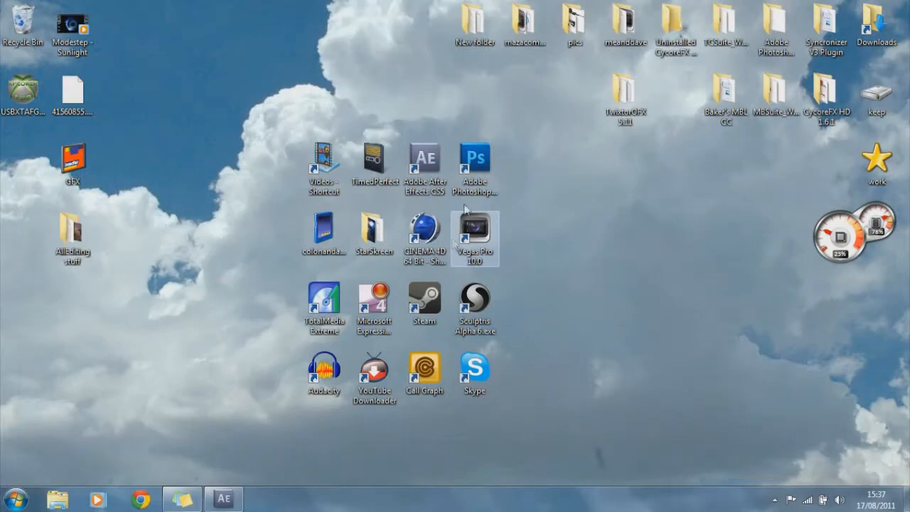
Launch Adobe Photoshop CS5.1 from the desktop and switch to its window.
{"action": "left_click", "coordinate": [475, 160]}
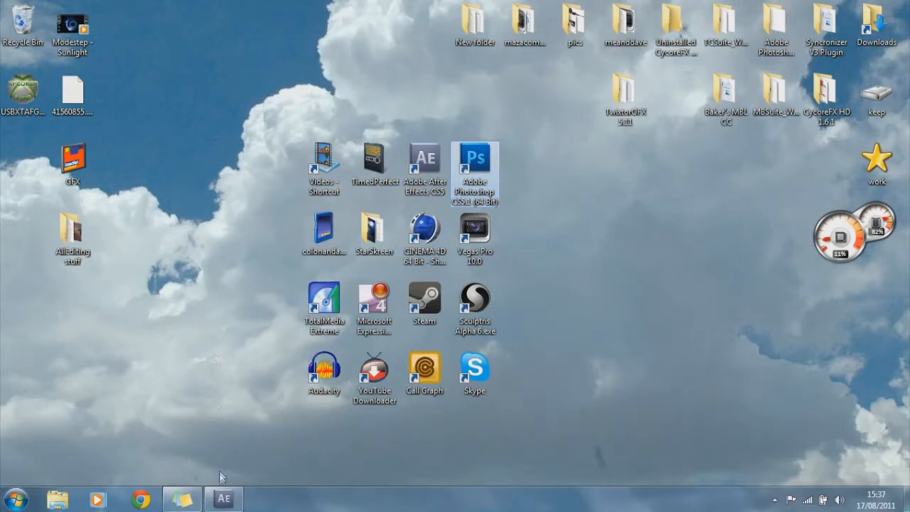
{"action": "left_click", "coordinate": [225, 499]}
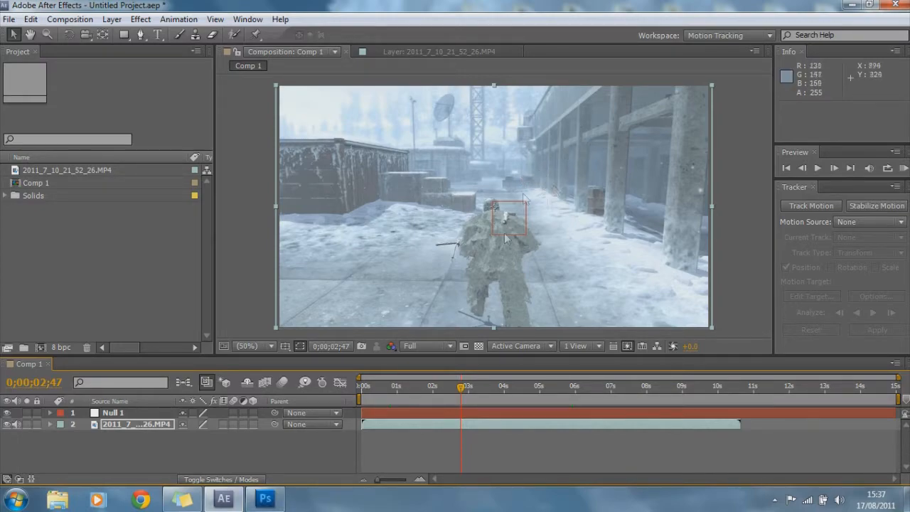
{"action": "left_click", "coordinate": [852, 6]}
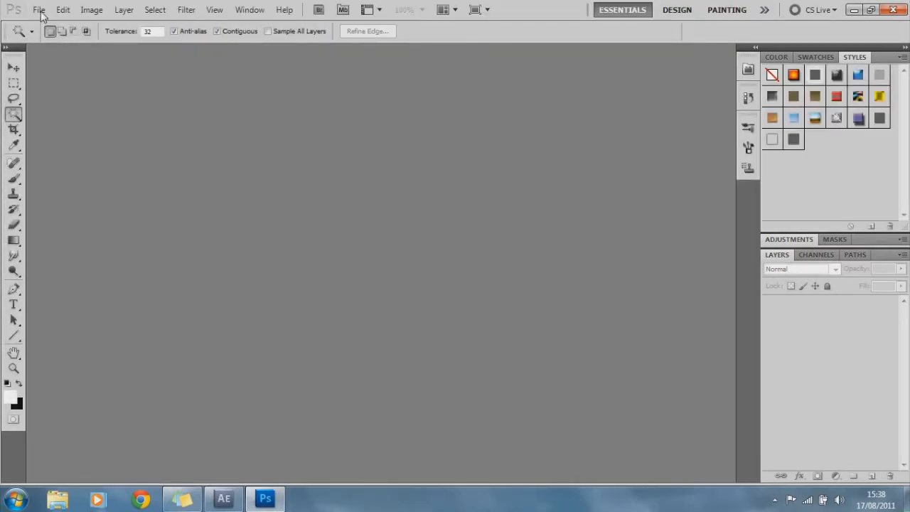
Create a new 1000 × 1000 pixel RGB document at 72 pixels/inch with a transparent background.
{"action": "left_click", "coordinate": [39, 10]}
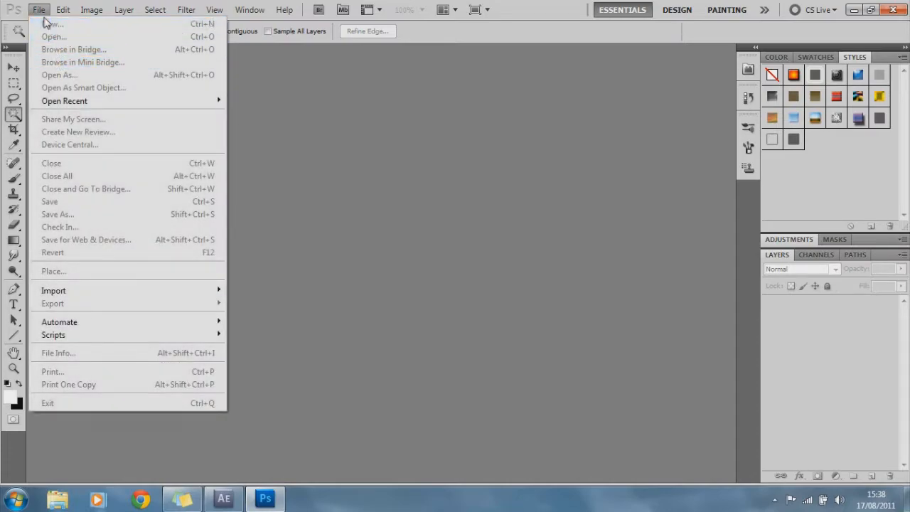
{"action": "left_click", "coordinate": [41, 9]}
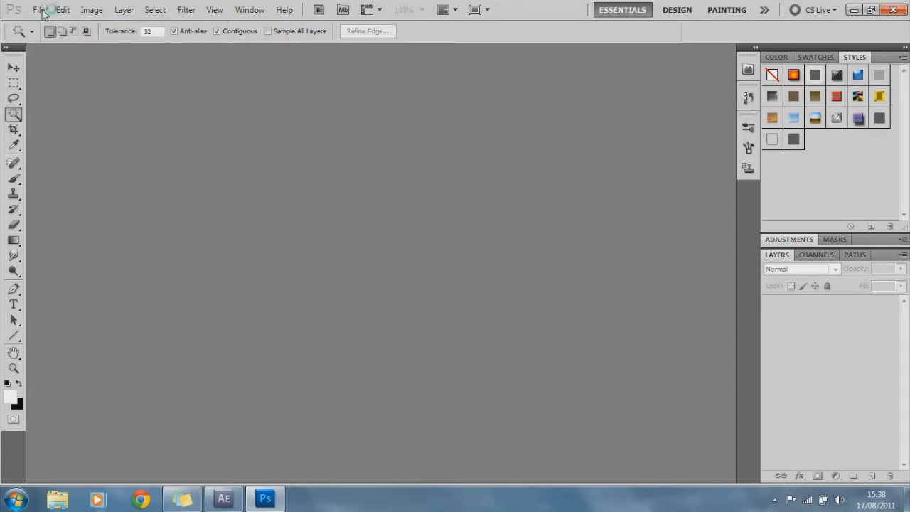
{"action": "left_click", "coordinate": [39, 10]}
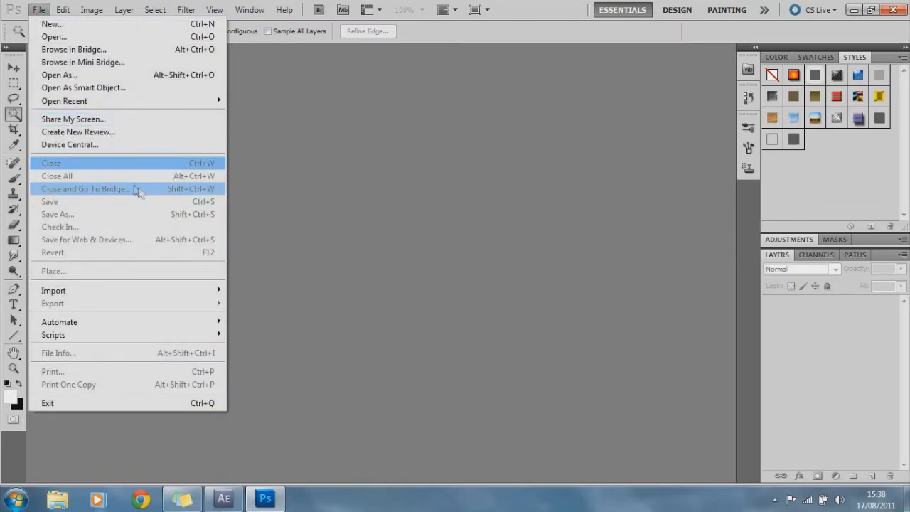
{"action": "left_click", "coordinate": [47, 26]}
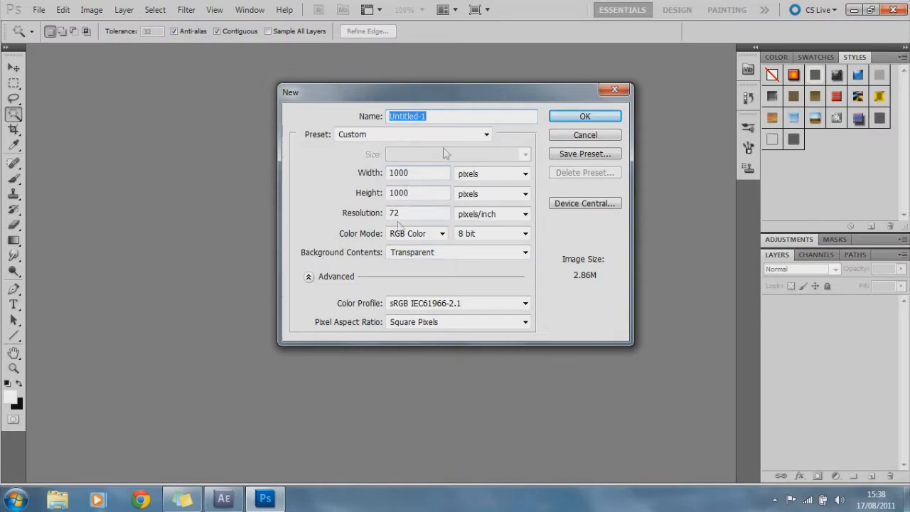
{"action": "left_click", "coordinate": [565, 115]}
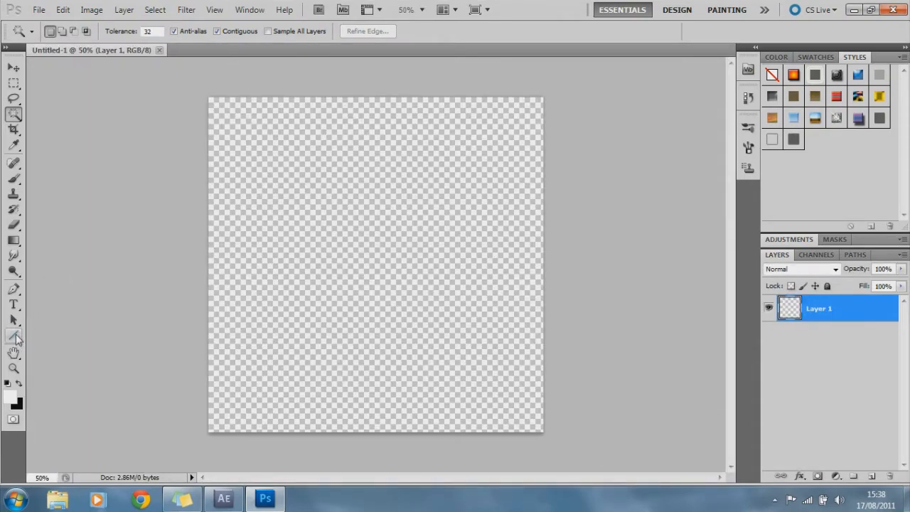
Activate the Line tool and set the line weight to 7 px.
{"action": "left_click", "coordinate": [15, 337]}
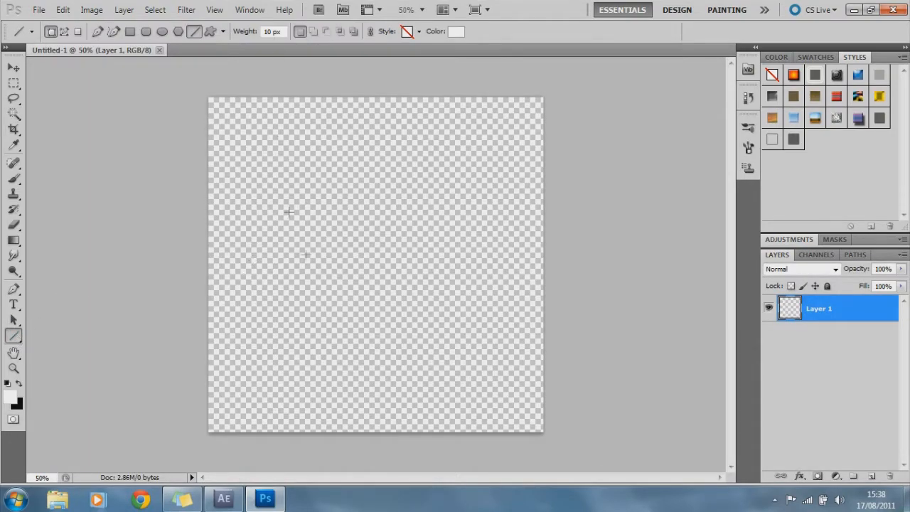
{"action": "double_click", "coordinate": [270, 32]}
{"action": "key", "text": "BackSpace"}
{"action": "left_click_drag", "start_coordinate": [376, 203], "coordinate": [459, 199]}
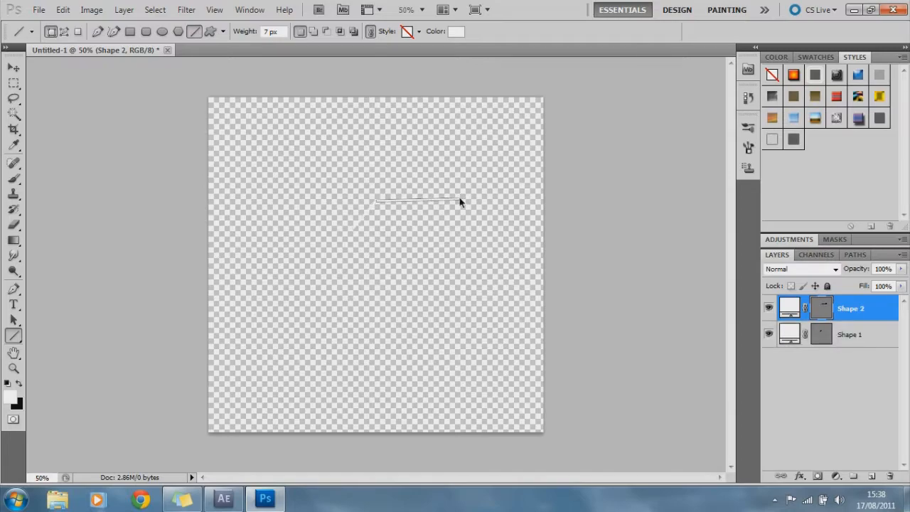
{"action": "key", "text": "ctrl+alt+z"}
{"action": "key", "text": "ctrl+alt+z"}
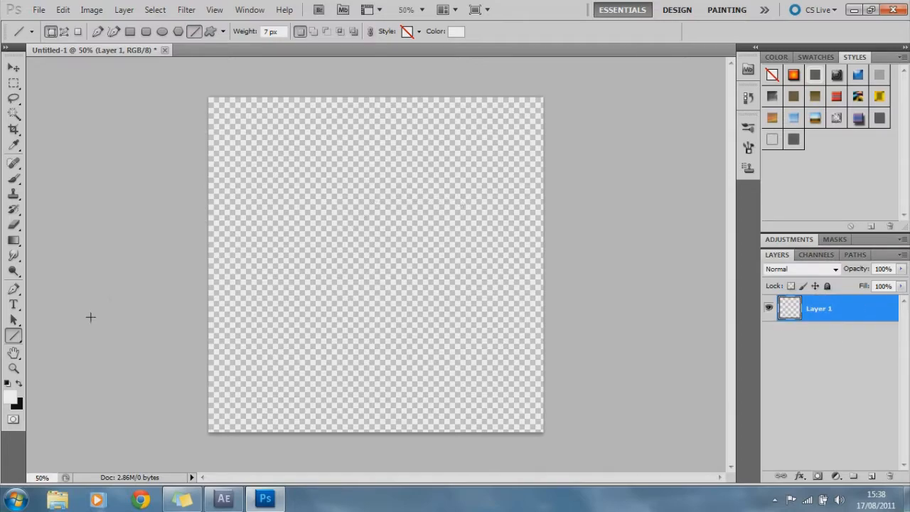
Set the foreground color to black and draw a callout line from a short diagonal segment joined to a longer horizontal one.
{"action": "left_click", "coordinate": [10, 398]}
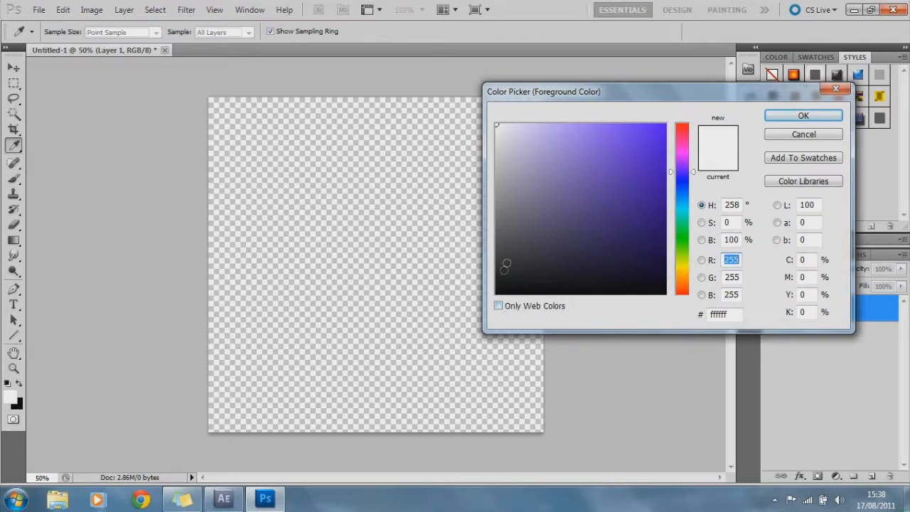
{"action": "left_click_drag", "start_coordinate": [507, 263], "coordinate": [496, 294]}
{"action": "left_click", "coordinate": [803, 116]}
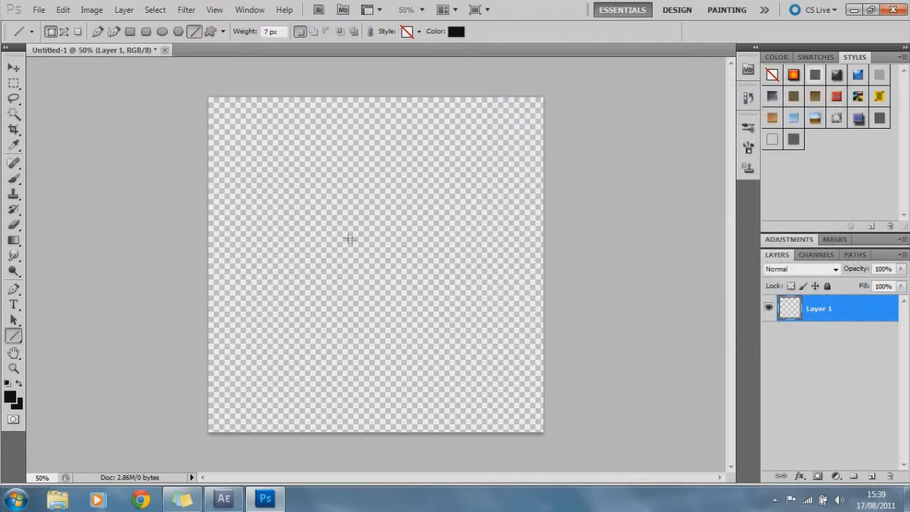
{"action": "left_click_drag", "start_coordinate": [362, 248], "coordinate": [492, 230]}
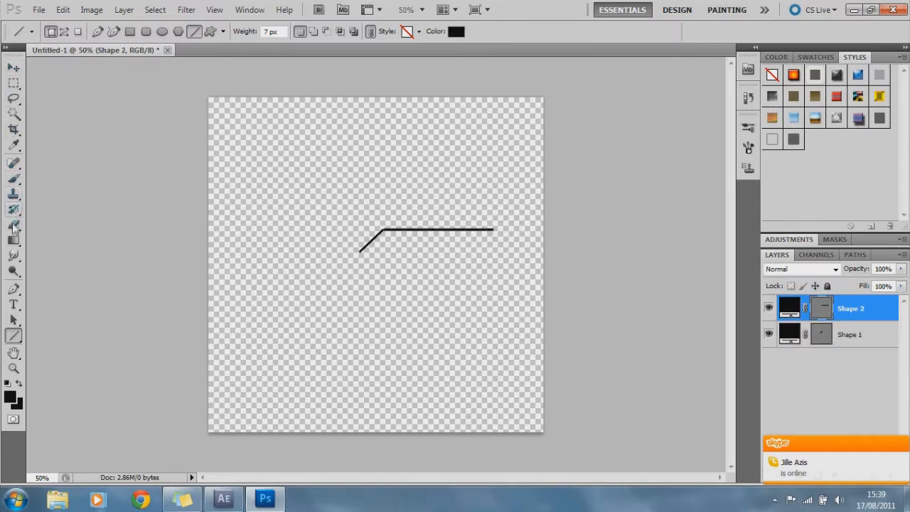
Add the text "Smiley" above the horizontal part of the callout line.
{"action": "left_click", "coordinate": [15, 305]}
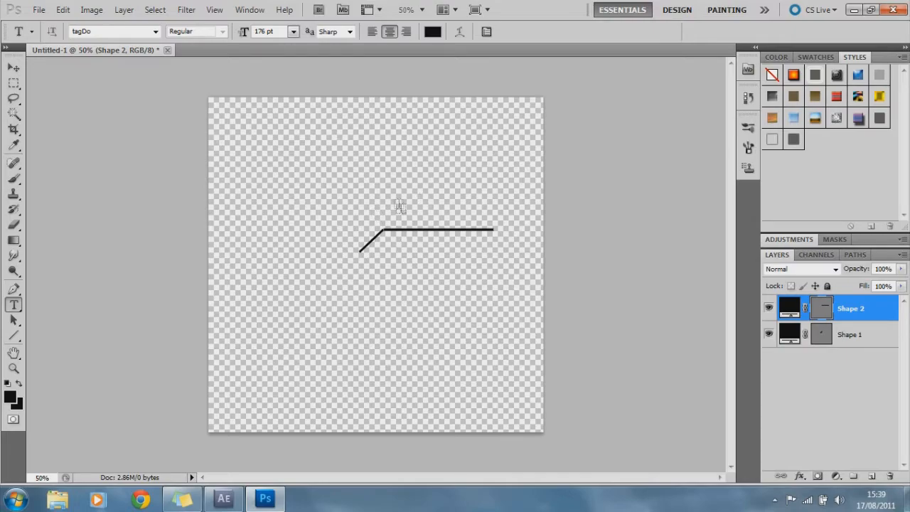
{"action": "left_click", "coordinate": [392, 207]}
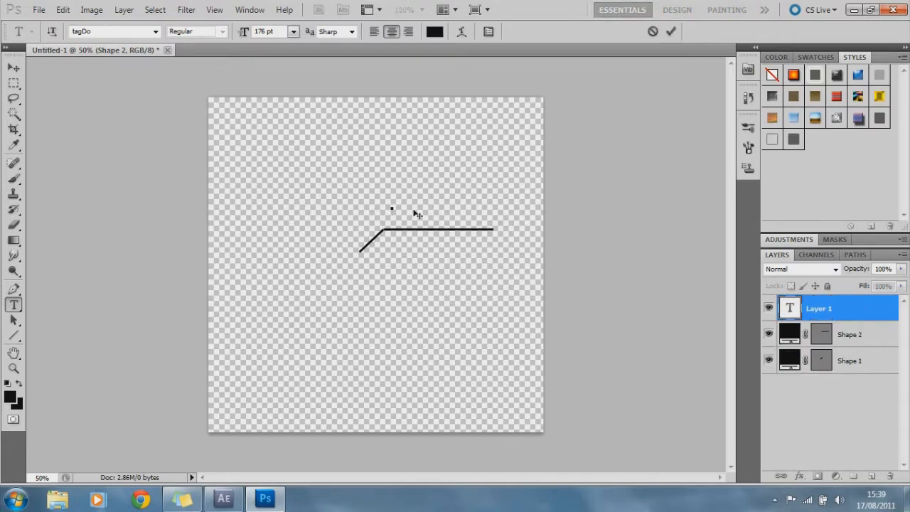
{"action": "type", "text": "S"}
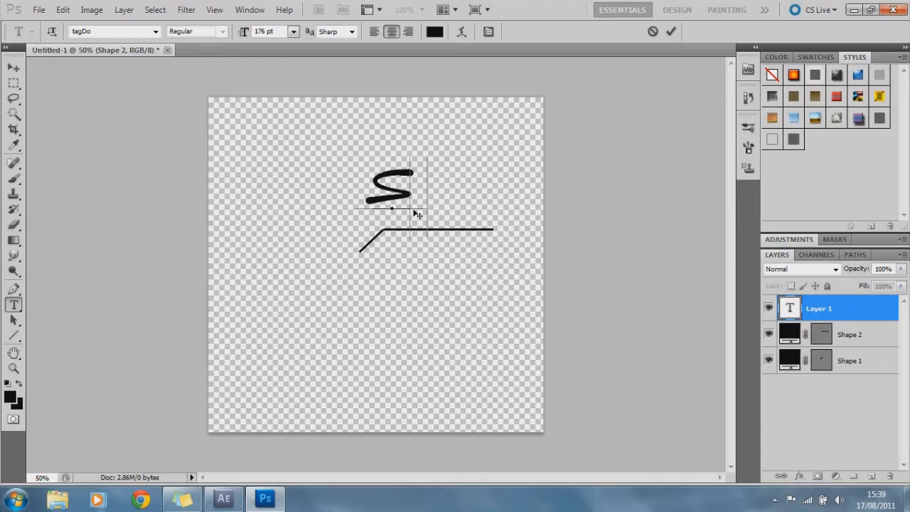
{"action": "type", "text": "miley"}
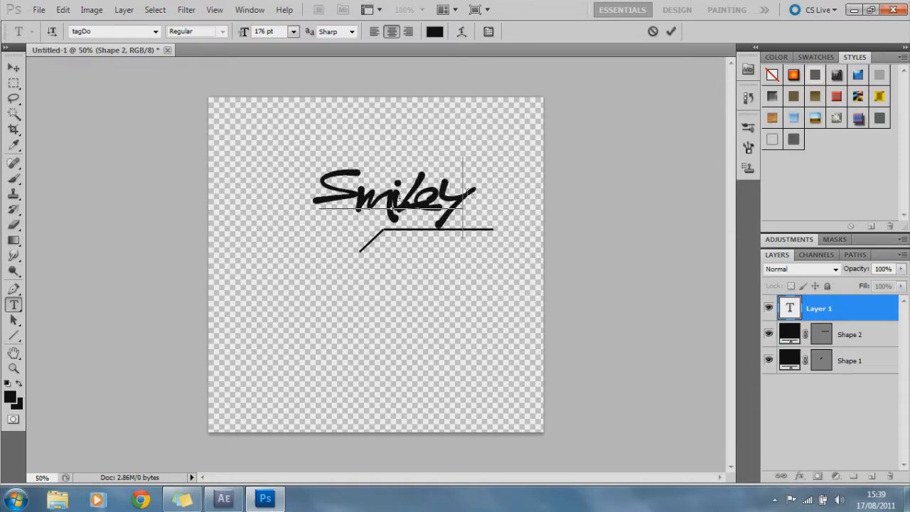
Format the "Smiley" text in the Transformers font at 91 pt and place it on the horizontal line.
{"action": "key", "text": "ctrl+a"}
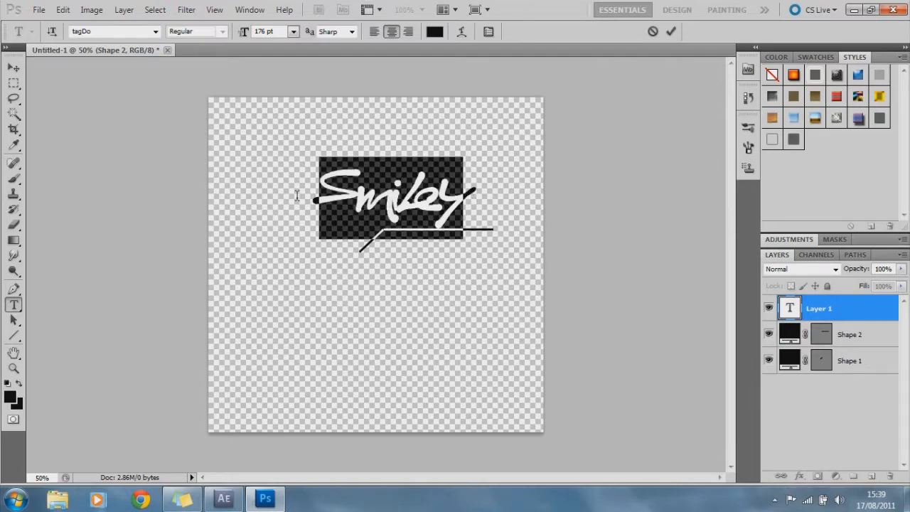
{"action": "left_click", "coordinate": [155, 32]}
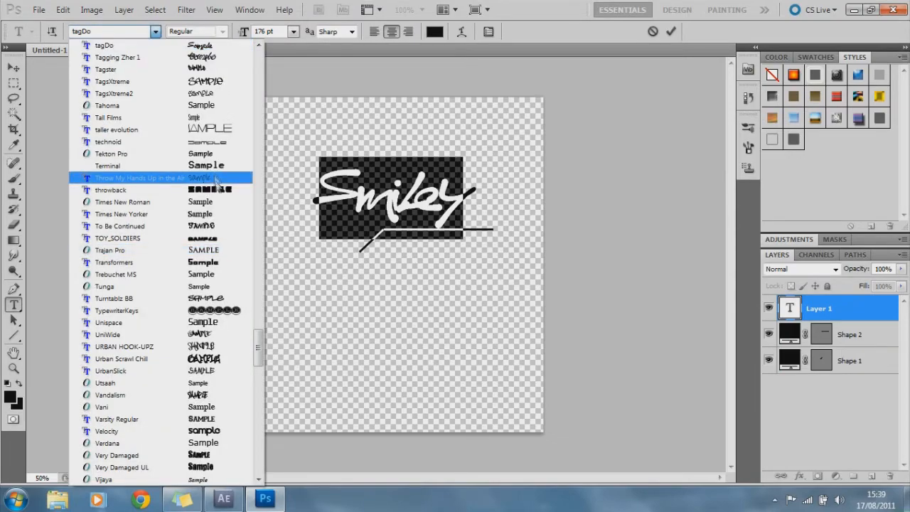
{"action": "left_click", "coordinate": [220, 266]}
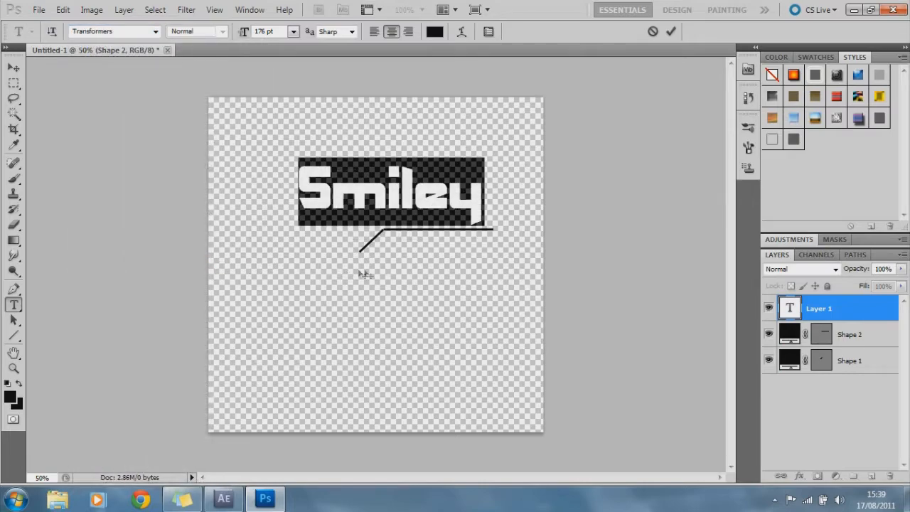
{"action": "left_click_drag", "start_coordinate": [253, 30], "coordinate": [186, 45]}
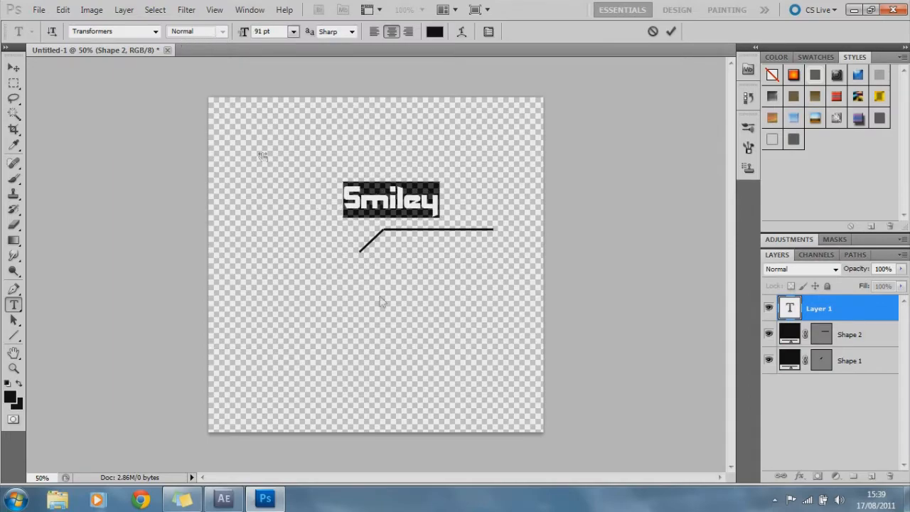
{"action": "left_click_drag", "start_coordinate": [411, 288], "coordinate": [460, 314]}
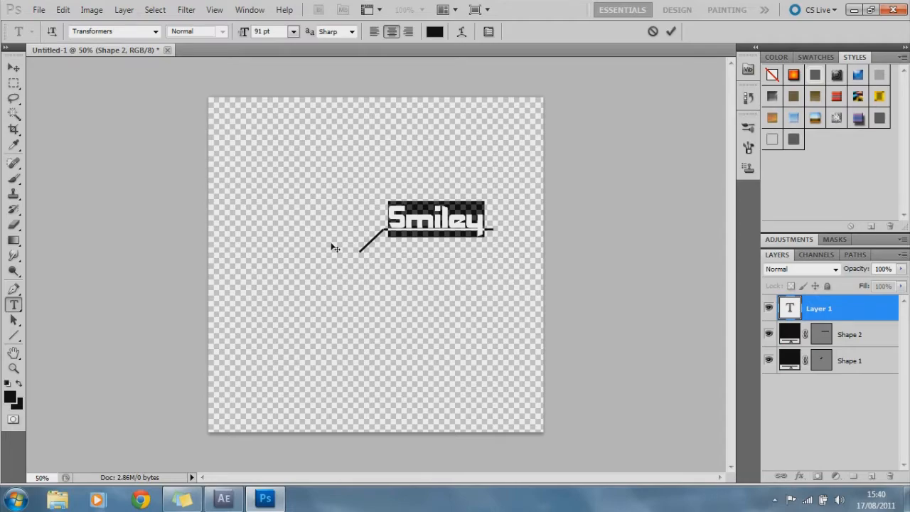
{"action": "left_click", "coordinate": [14, 70]}
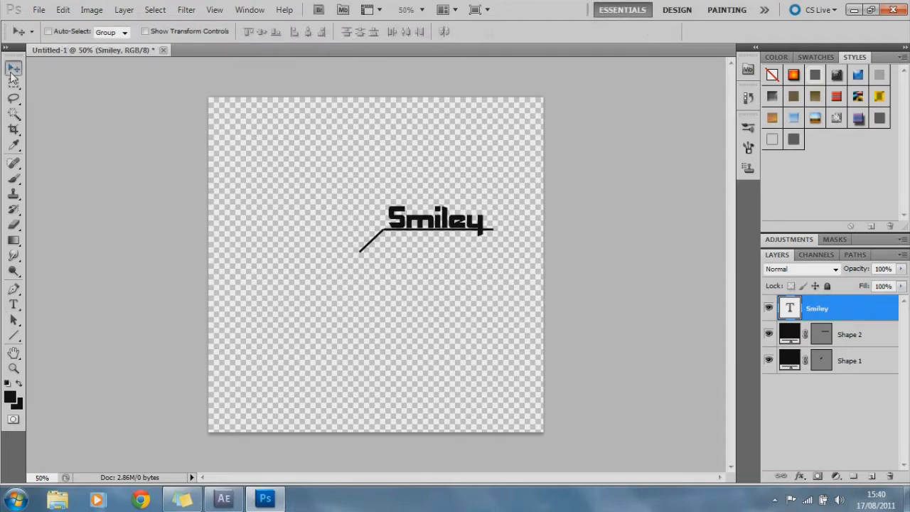
Save the callout to the Desktop as a non-interlaced PNG named "tutpng".
{"action": "left_click", "coordinate": [41, 11]}
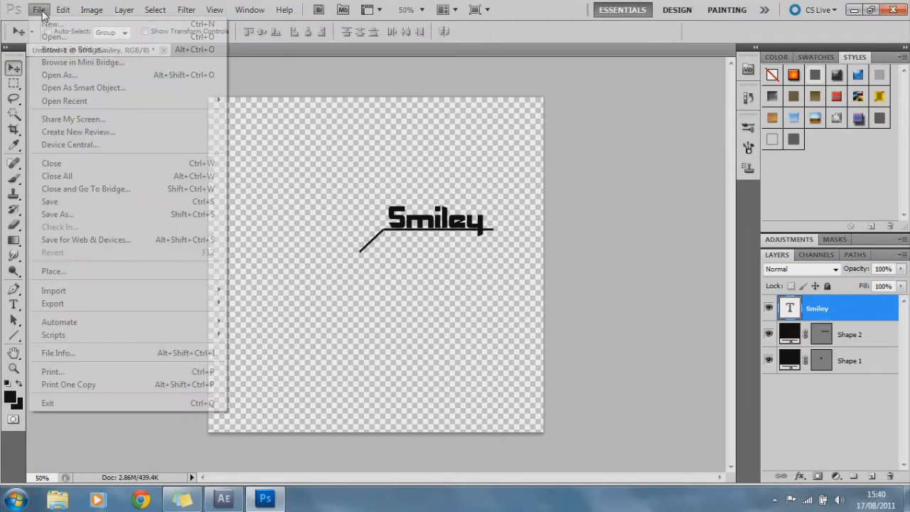
{"action": "left_click", "coordinate": [90, 214]}
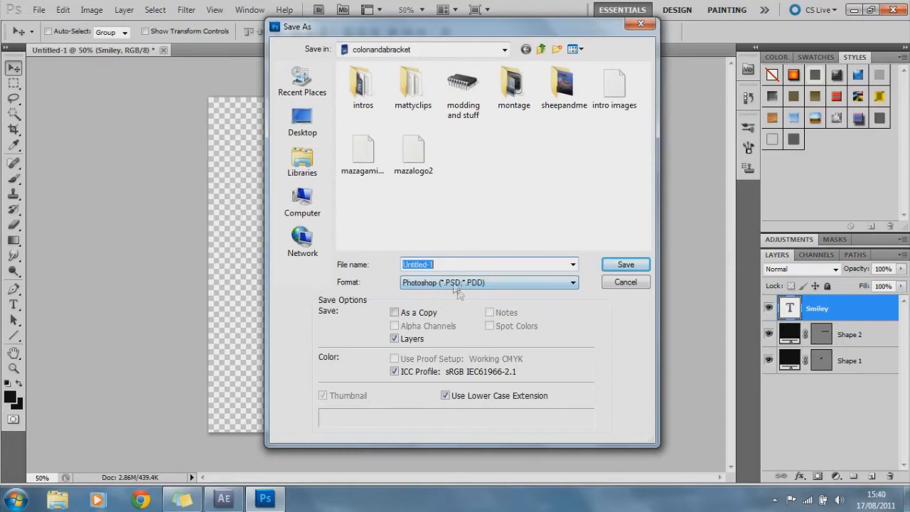
{"action": "left_click", "coordinate": [468, 284]}
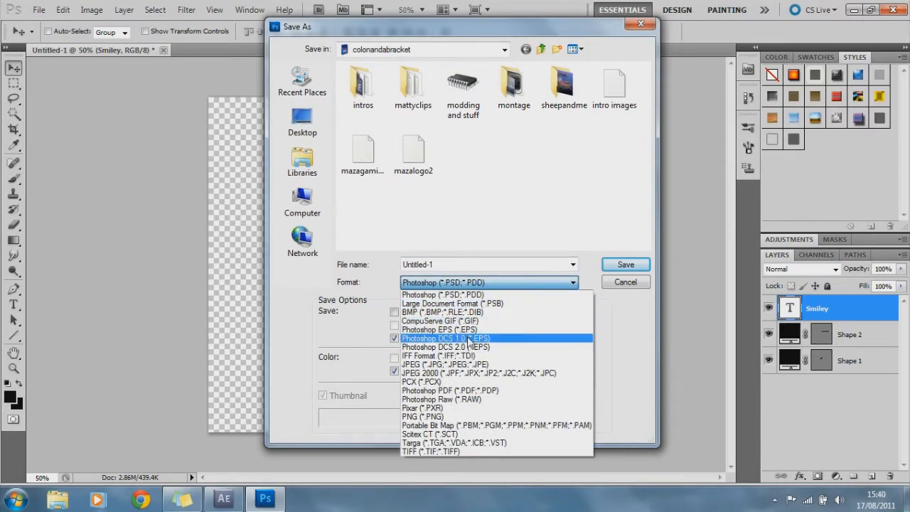
{"action": "left_click", "coordinate": [461, 417]}
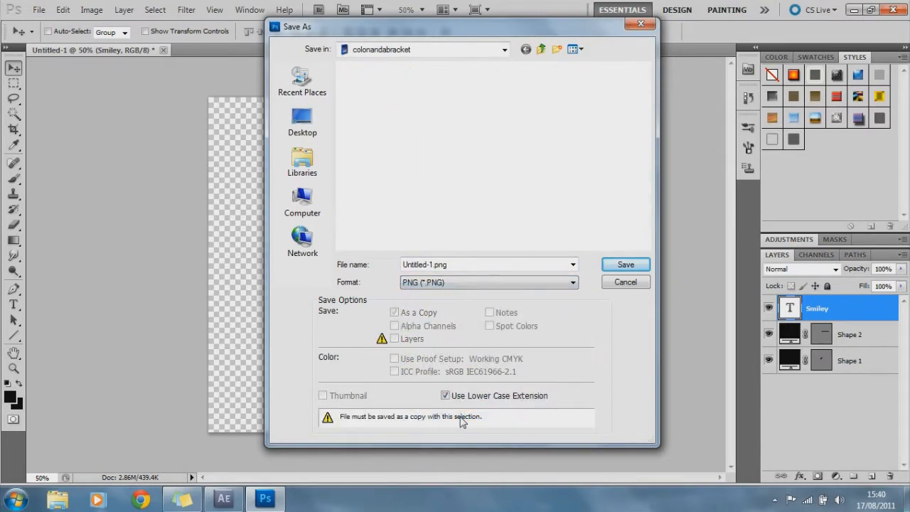
{"action": "left_click", "coordinate": [303, 122]}
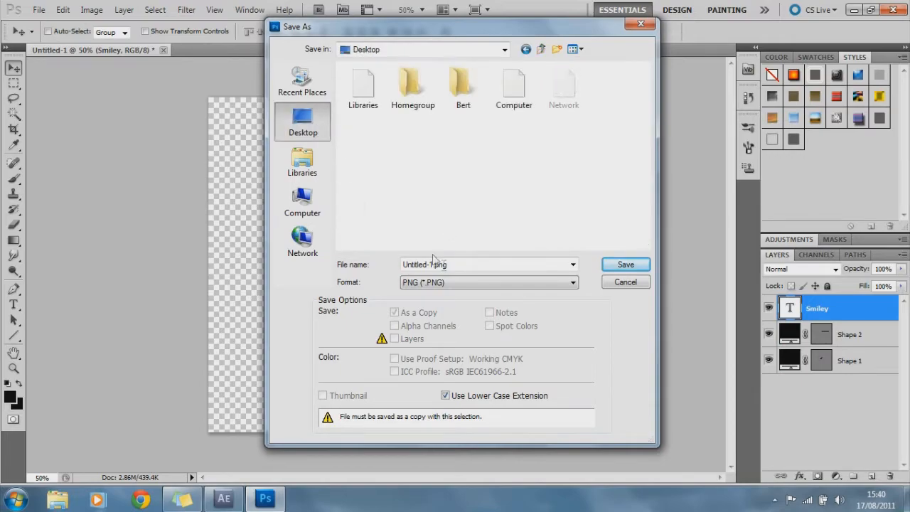
{"action": "type", "text": "tut"}
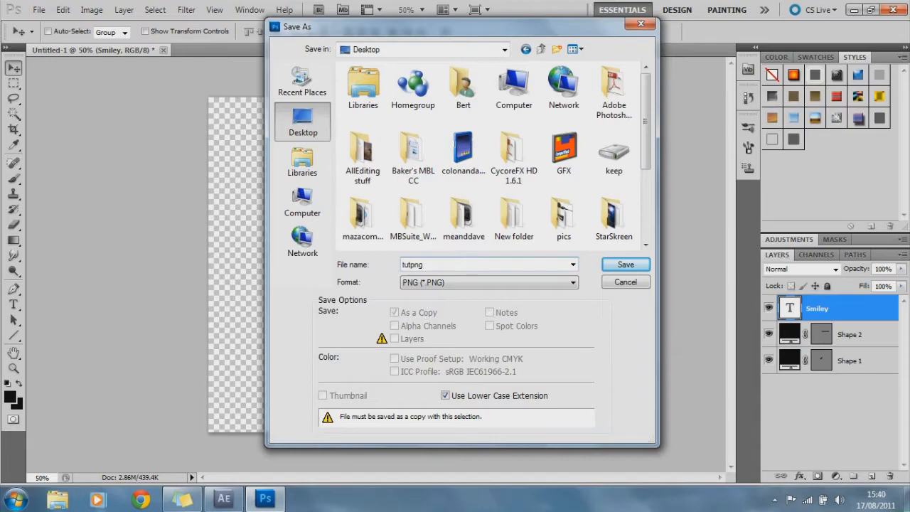
{"action": "left_click", "coordinate": [620, 266]}
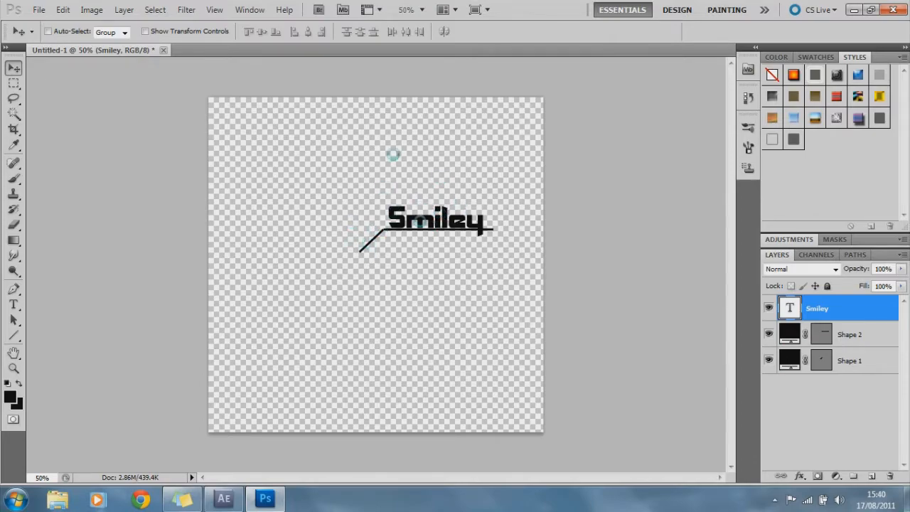
{"action": "left_click", "coordinate": [500, 172]}
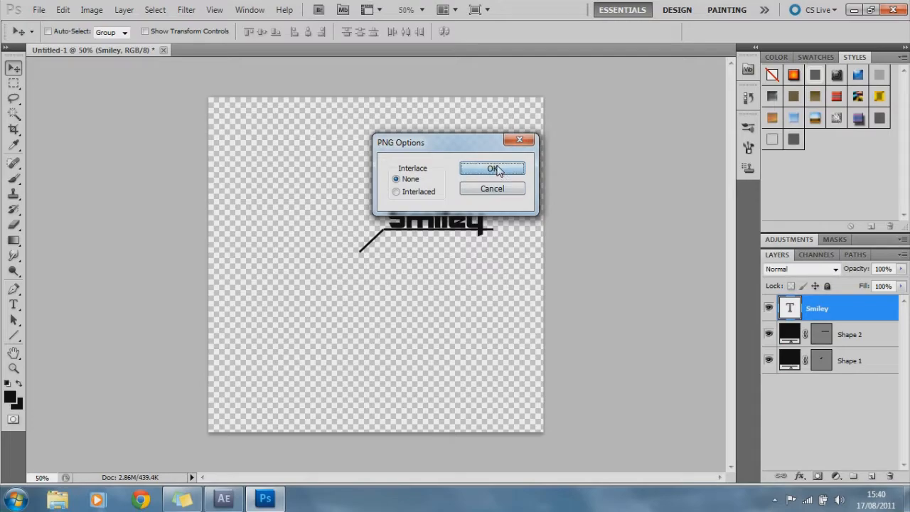
Close Photoshop without saving the layered document and switch to After Effects.
{"action": "left_click", "coordinate": [894, 9]}
{"action": "left_click", "coordinate": [458, 196]}
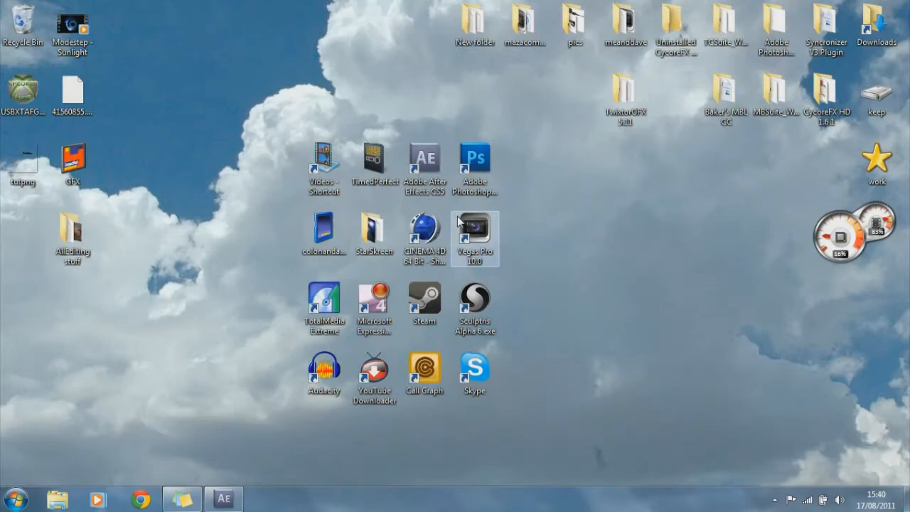
{"action": "left_click", "coordinate": [223, 499]}
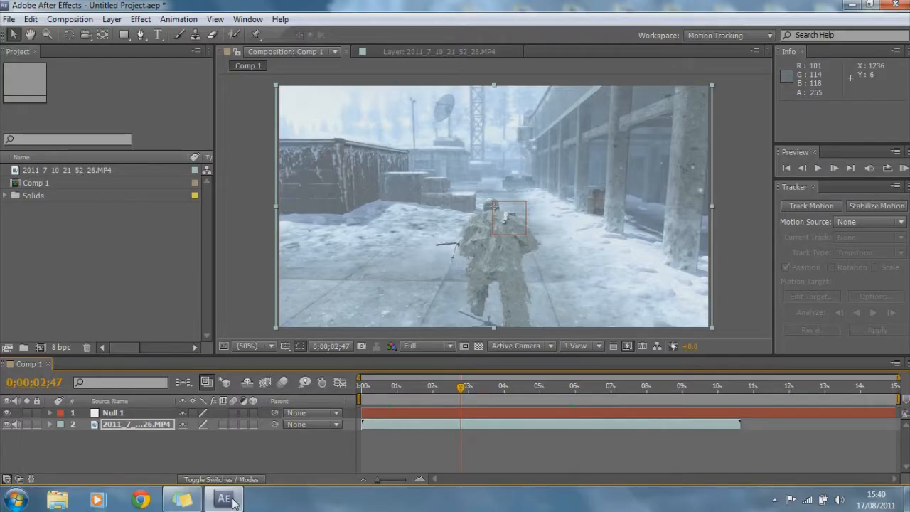
Import the tutpng PNG file from the Desktop into the project as footage.
{"action": "right_click", "coordinate": [113, 270]}
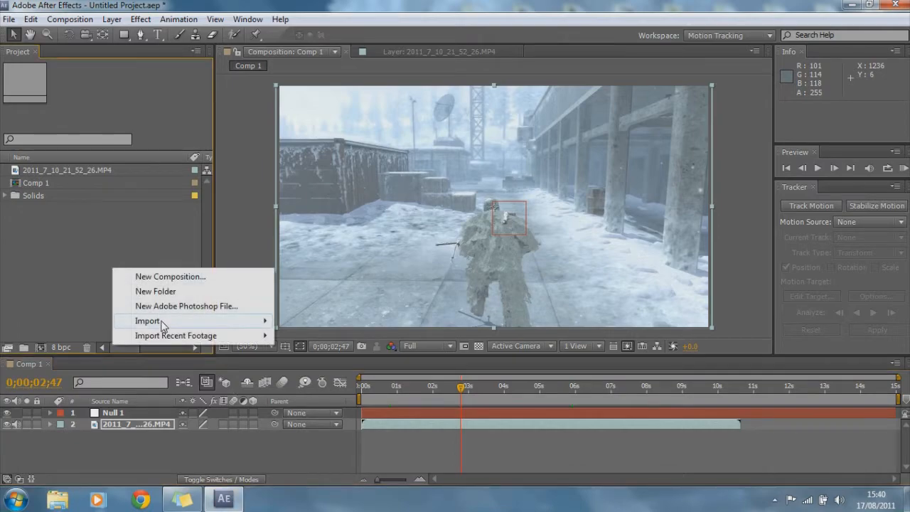
{"action": "mouse_move", "coordinate": [213, 320]}
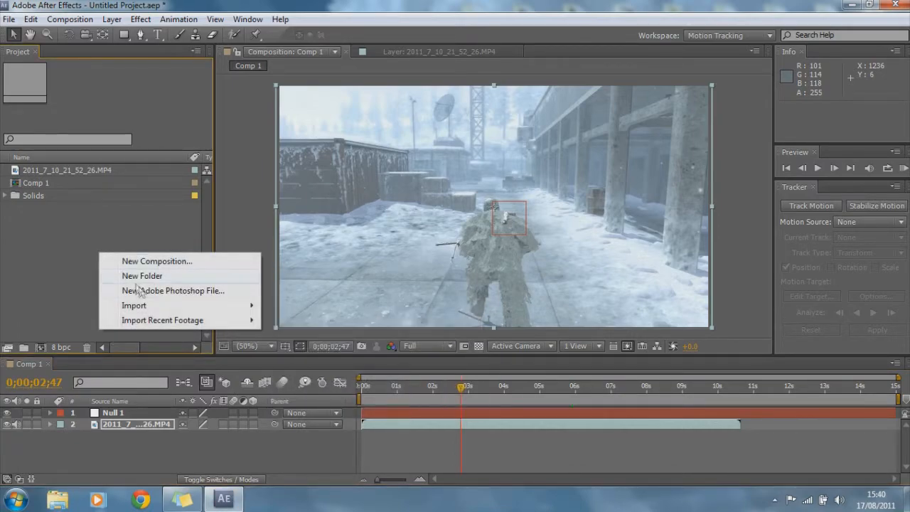
{"action": "left_click", "coordinate": [313, 305]}
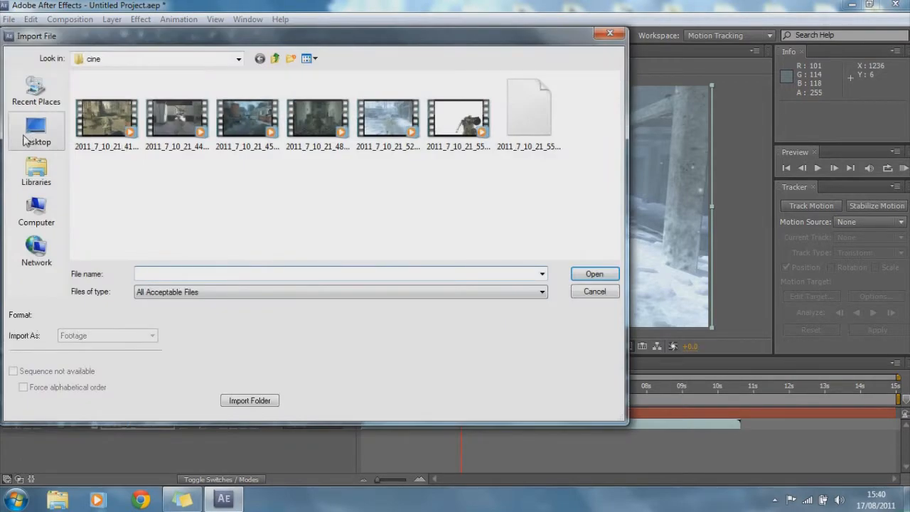
{"action": "left_click", "coordinate": [36, 131]}
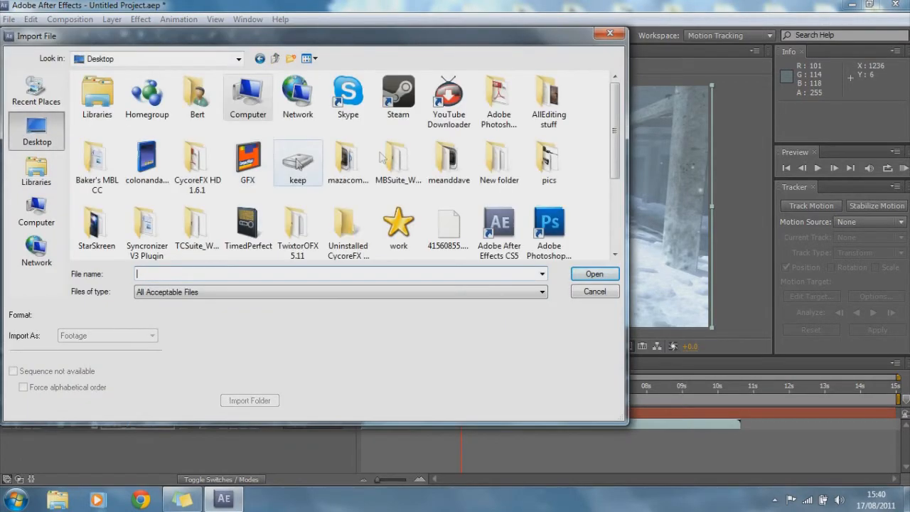
{"action": "left_click_drag", "start_coordinate": [616, 128], "coordinate": [613, 206]}
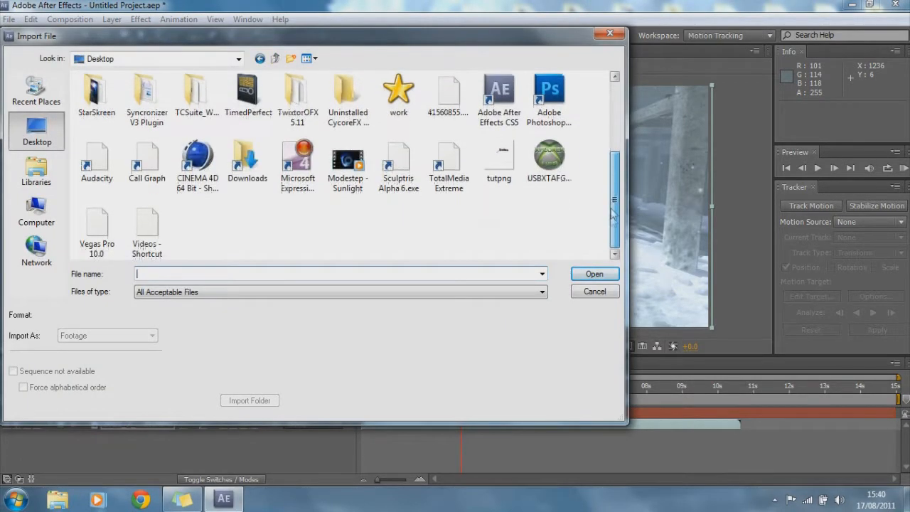
{"action": "left_click", "coordinate": [501, 167]}
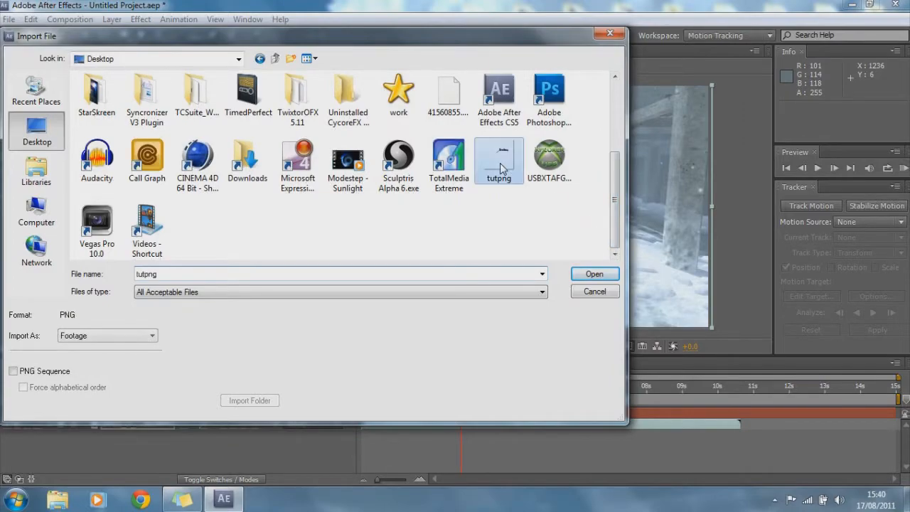
{"action": "left_click", "coordinate": [594, 274]}
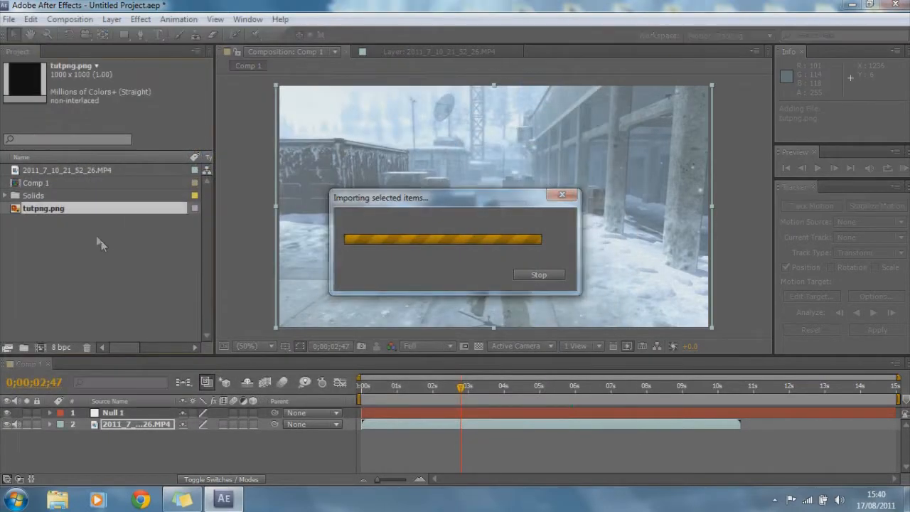
Add tutpng.png to Comp 1 above the Null 1 layer and move the playhead to 0;00;00;00.
{"action": "left_click_drag", "start_coordinate": [70, 209], "coordinate": [526, 222]}
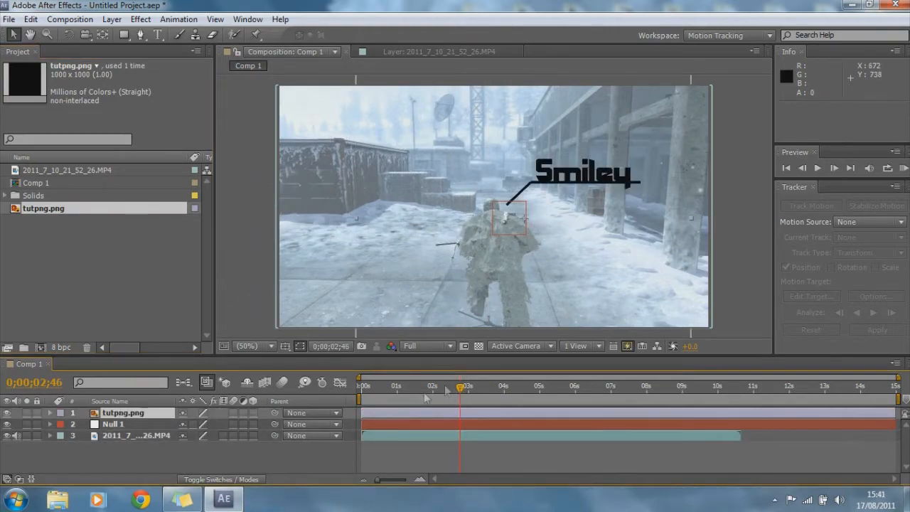
{"action": "left_click", "coordinate": [370, 393]}
{"action": "left_click", "coordinate": [360, 387]}
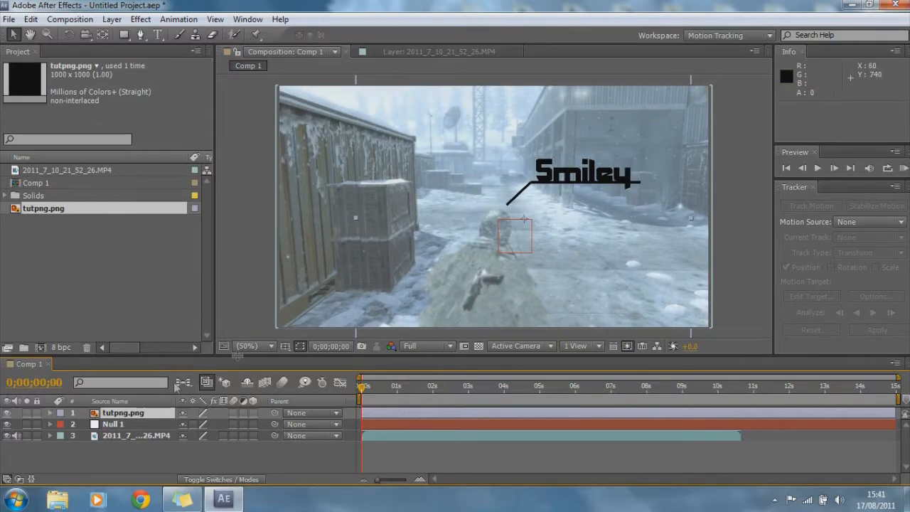
Scale the tutpng.png layer to 59% and move it to about 714, 412 so the callout line meets the character's head.
{"action": "left_click", "coordinate": [135, 414]}
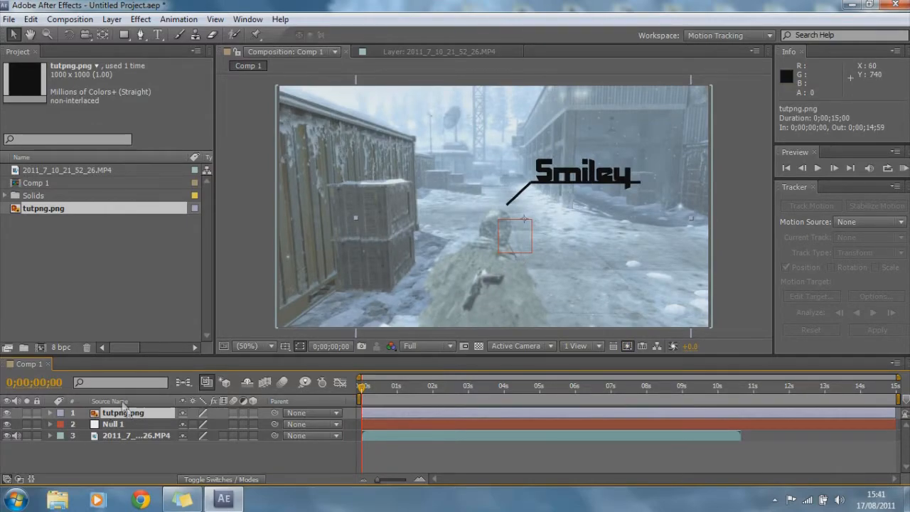
{"action": "key", "text": "s"}
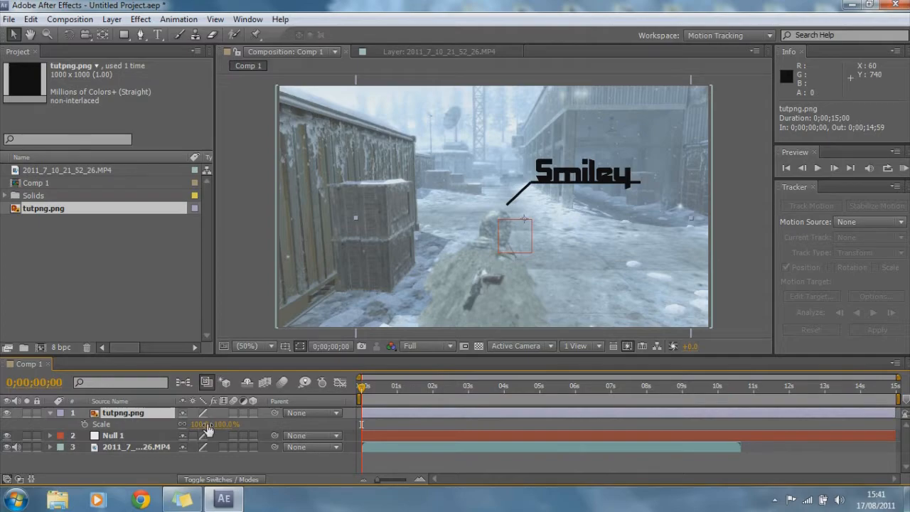
{"action": "left_click_drag", "start_coordinate": [224, 428], "coordinate": [202, 431]}
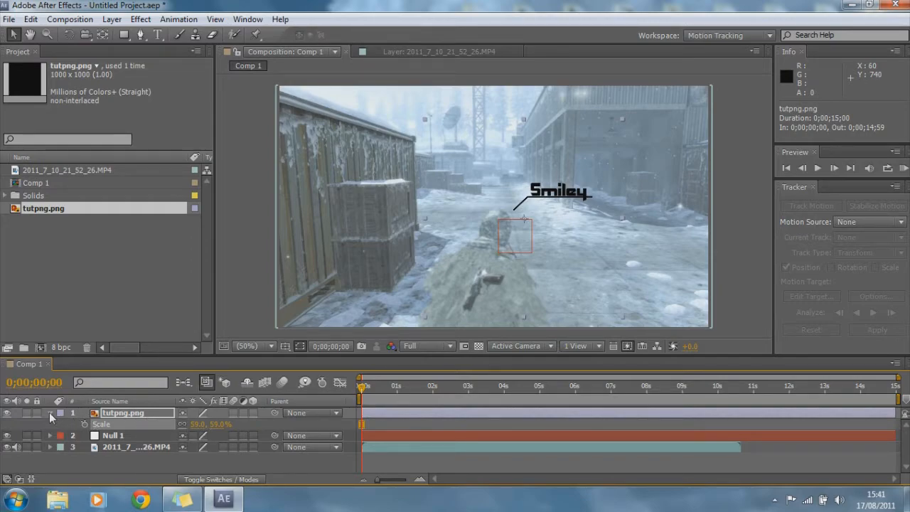
{"action": "left_click_drag", "start_coordinate": [563, 200], "coordinate": [558, 206]}
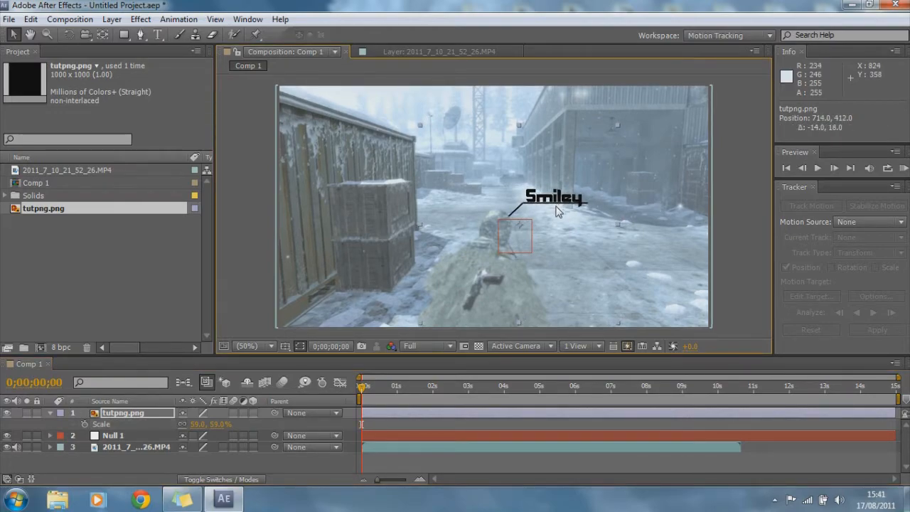
Collapse the tutpng.png layer's properties and parent the layer to Null 1.
{"action": "left_click", "coordinate": [49, 414]}
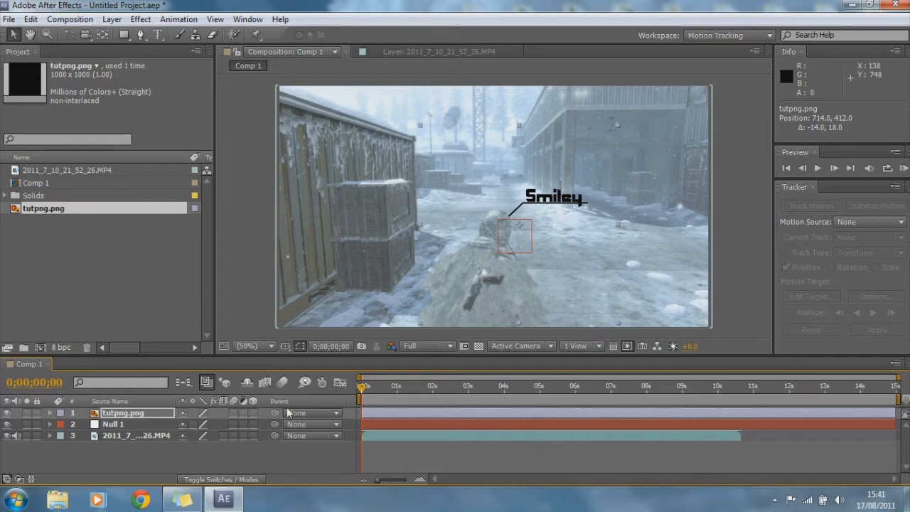
{"action": "left_click", "coordinate": [335, 413]}
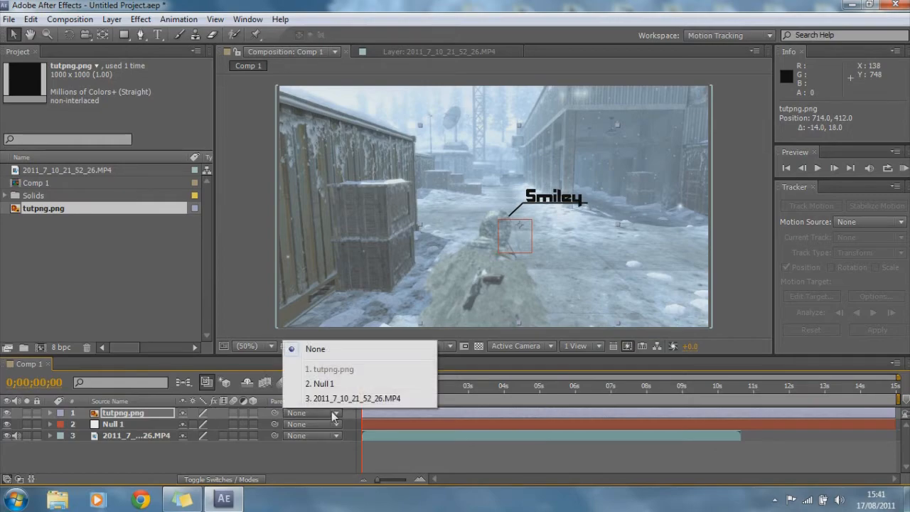
{"action": "left_click", "coordinate": [341, 384]}
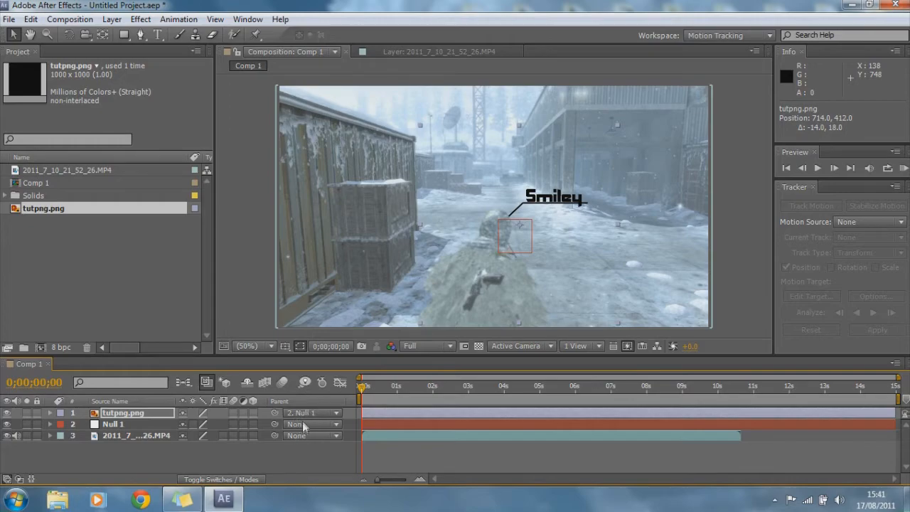
At 0;00;01;49, nudge the callout about 18 px left and 8 px down towards the head, and scrub ahead to check the tracking.
{"action": "left_click_drag", "start_coordinate": [363, 391], "coordinate": [426, 384]}
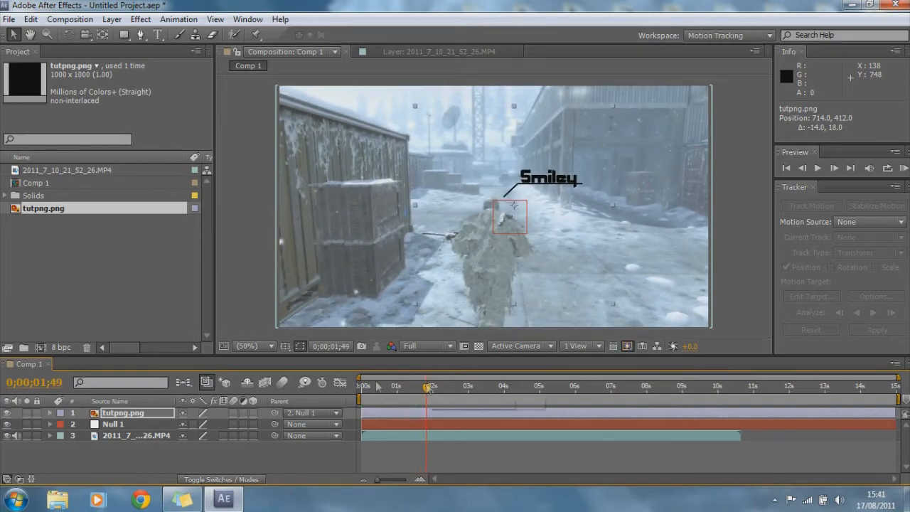
{"action": "left_click_drag", "start_coordinate": [545, 201], "coordinate": [538, 197]}
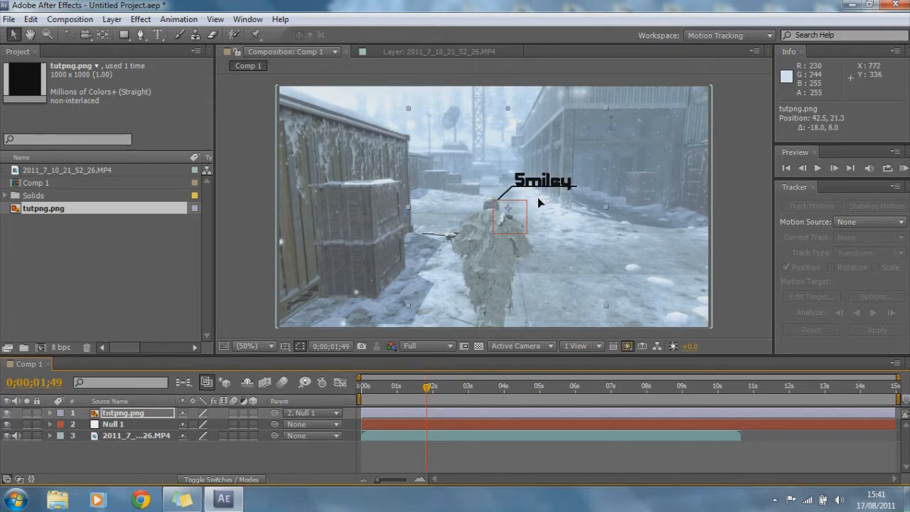
{"action": "left_click_drag", "start_coordinate": [429, 390], "coordinate": [575, 391]}
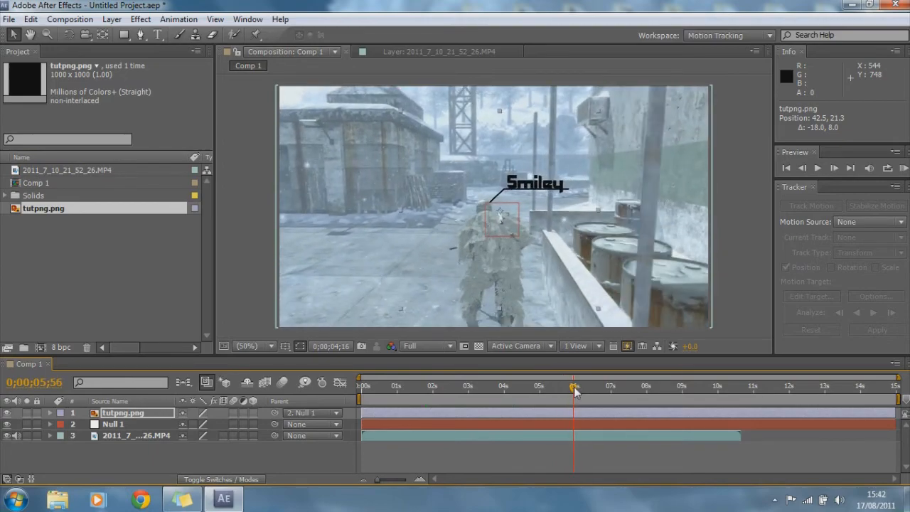